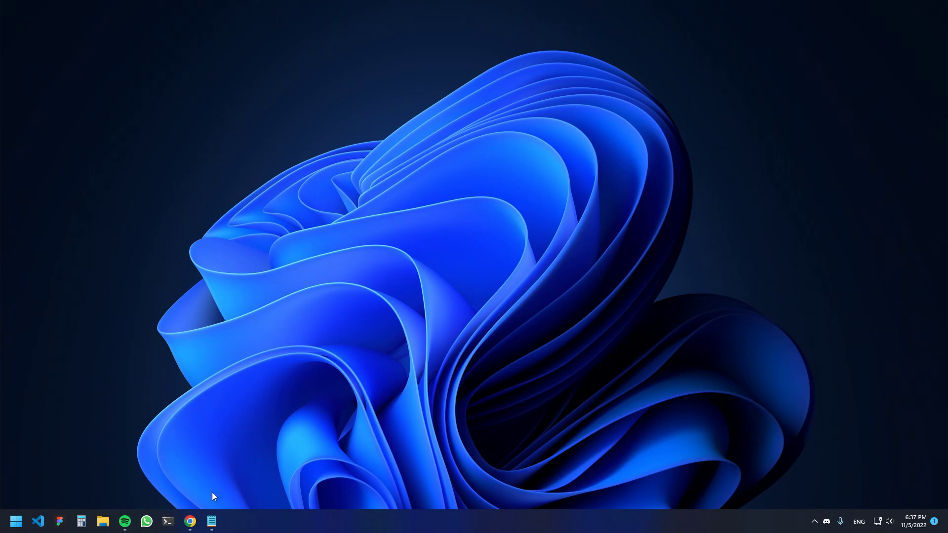
# Bring up the python.org downloads page in Chrome from the taskbar.
pyautogui.click(190, 522)
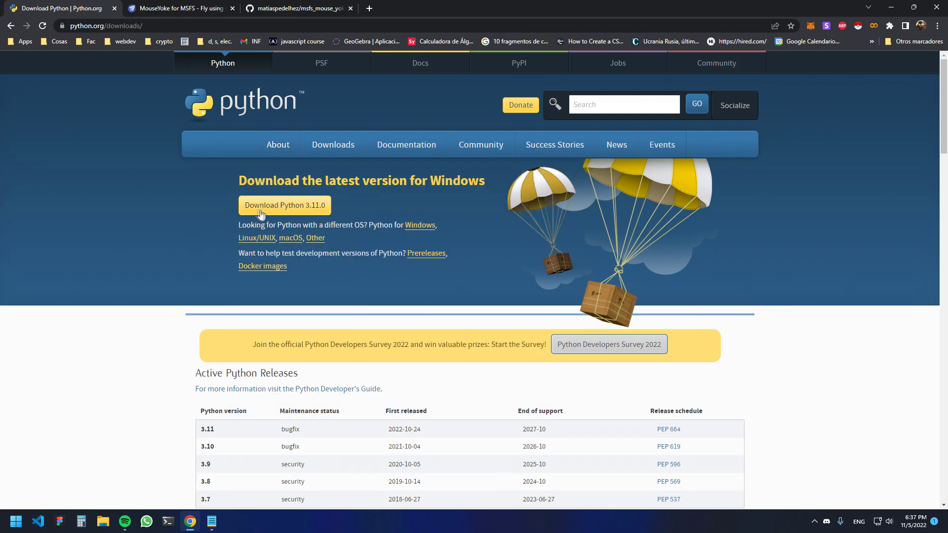
# Download the Python 3.11.0 Windows installer and run the downloaded .exe.
pyautogui.click(324, 213)
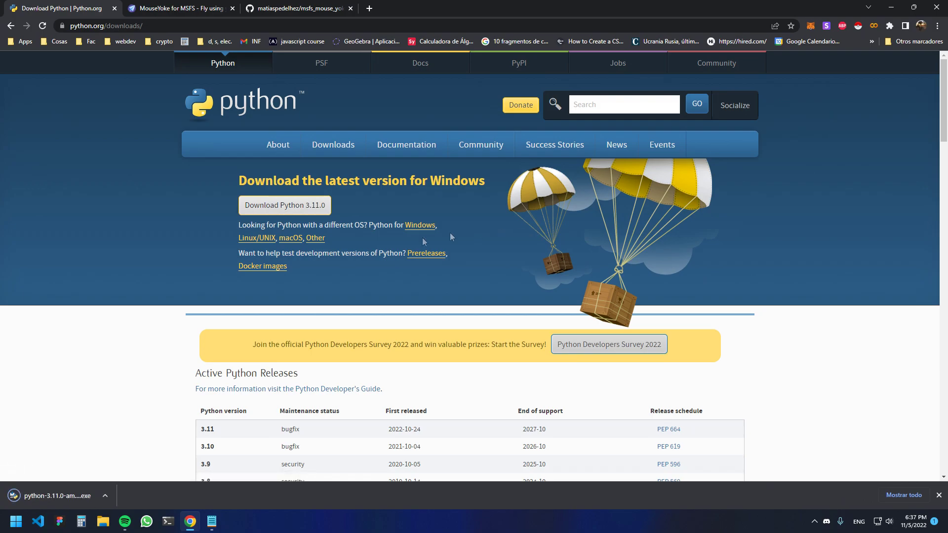
pyautogui.click(54, 495)
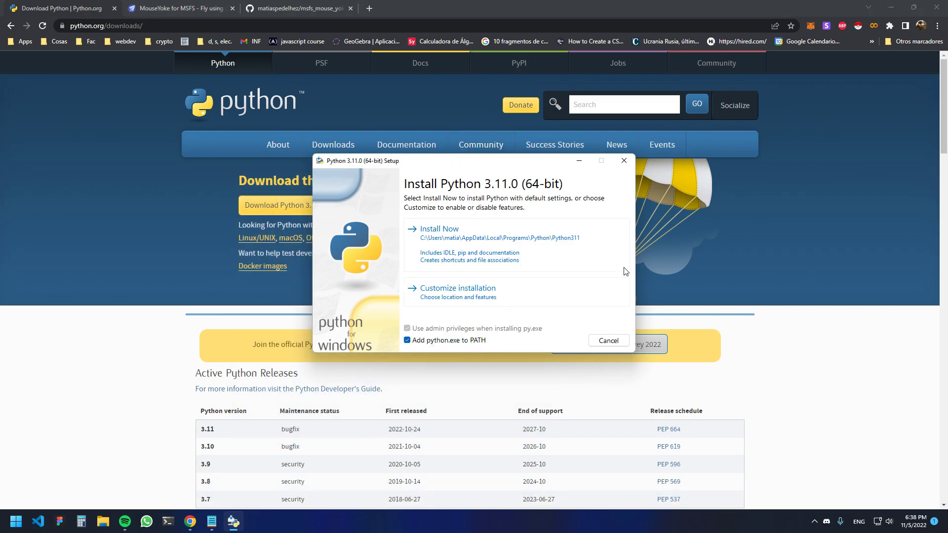
# Install Python 3.11.0 with default settings and python.exe added to PATH.
pyautogui.click(446, 240)
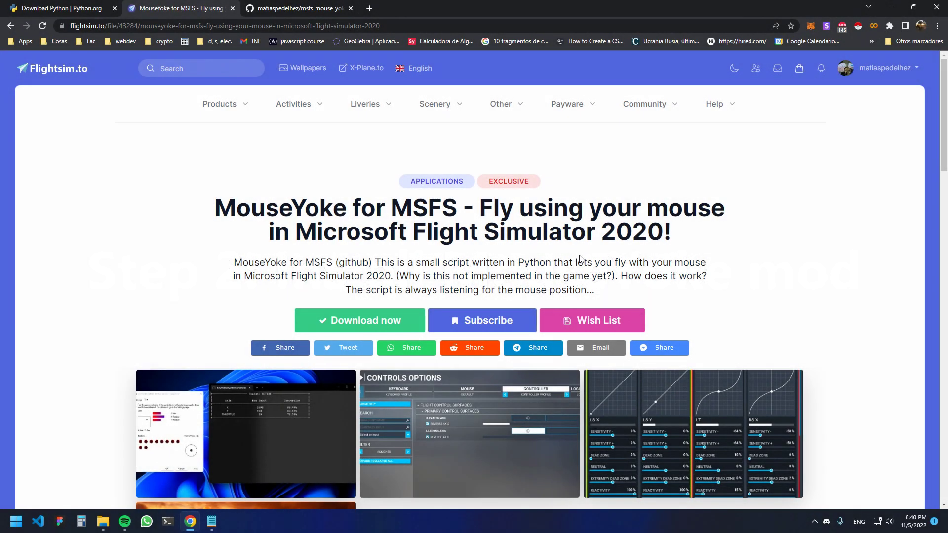
# Download the MouseYoke for MSFS zip from Flightsim.to after the countdown and open it.
pyautogui.scroll(-1, 642, 249)
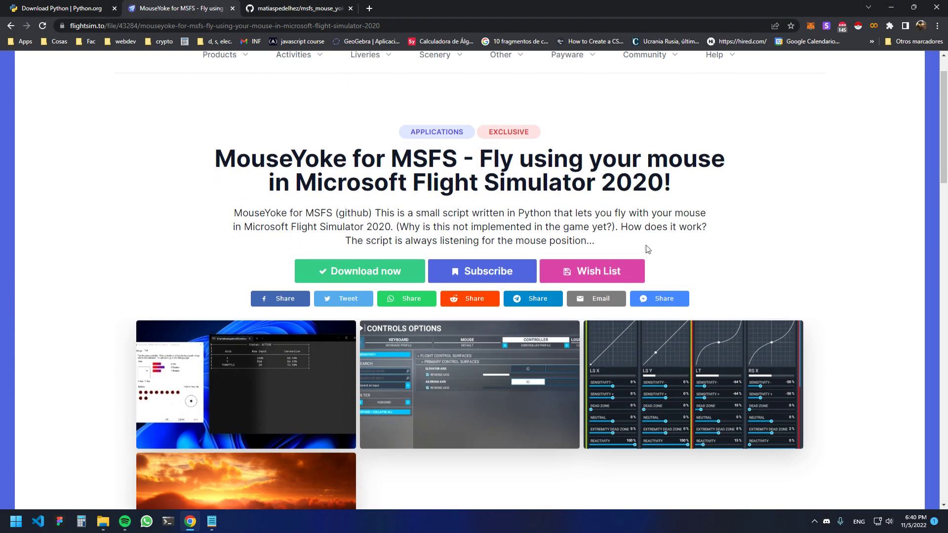
pyautogui.scroll(1, 718, 263)
pyautogui.click(345, 26)
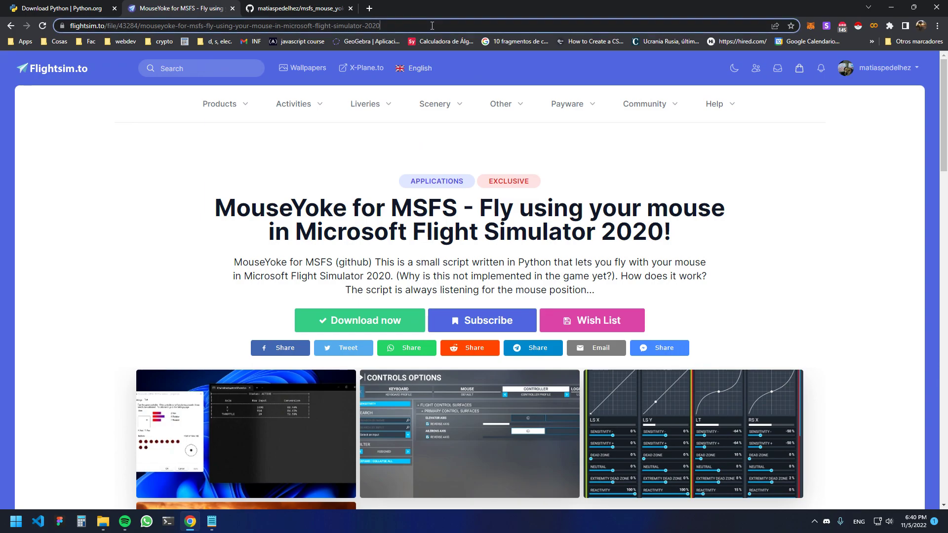
pyautogui.click(185, 199)
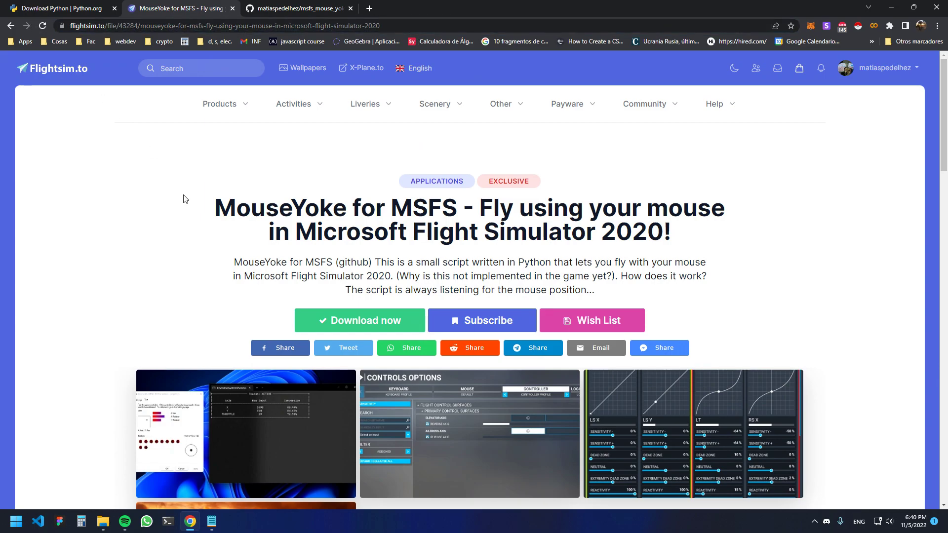
pyautogui.scroll(-1, 543, 197)
pyautogui.scroll(1, 870, 153)
pyautogui.scroll(-1, 889, 163)
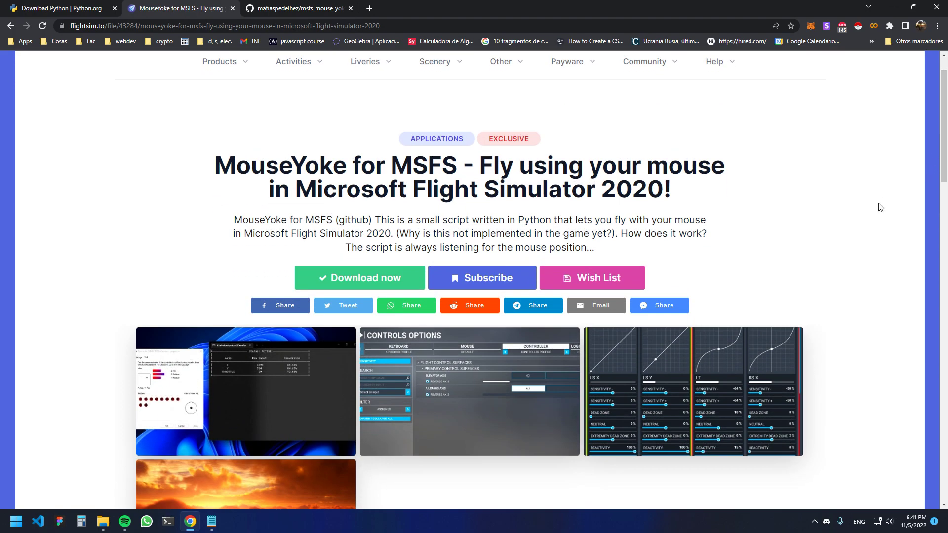
pyautogui.scroll(1, 880, 207)
pyautogui.click(357, 328)
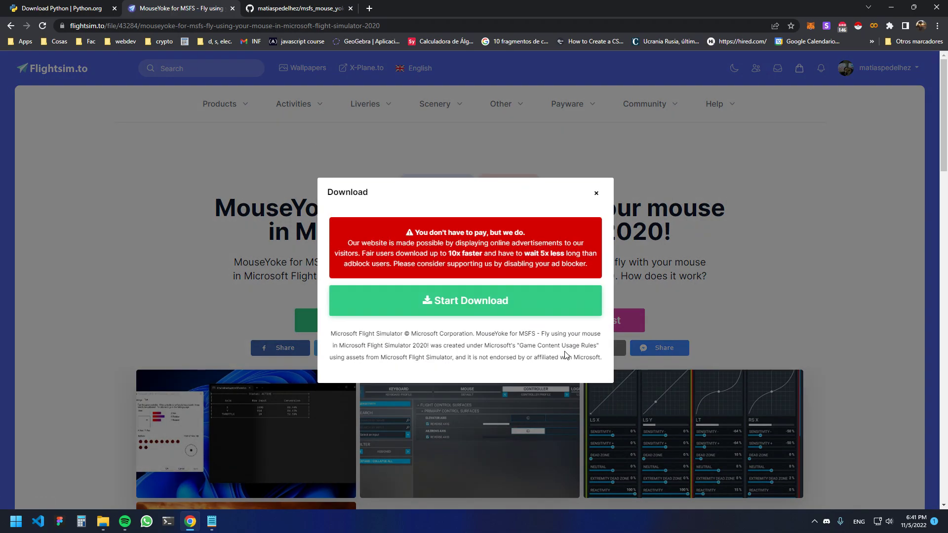
pyautogui.click(474, 303)
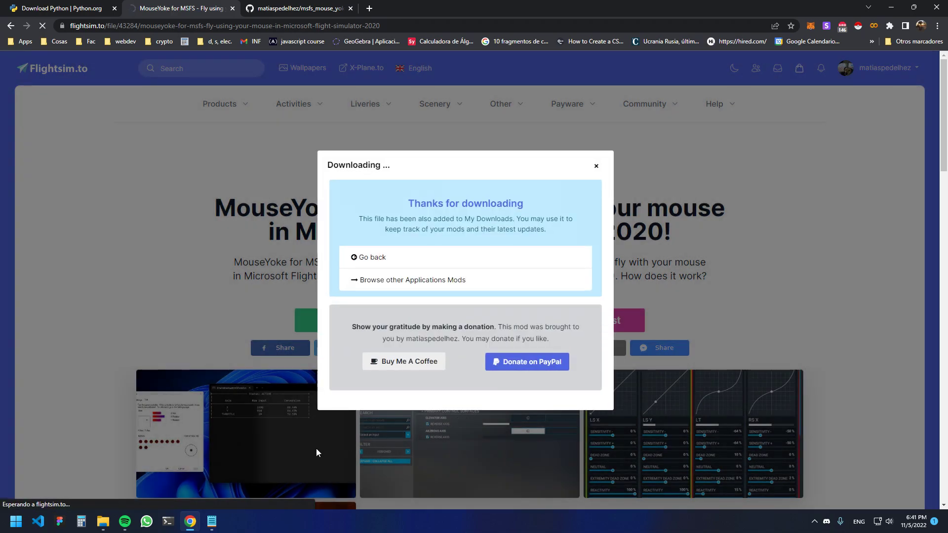
pyautogui.click(74, 497)
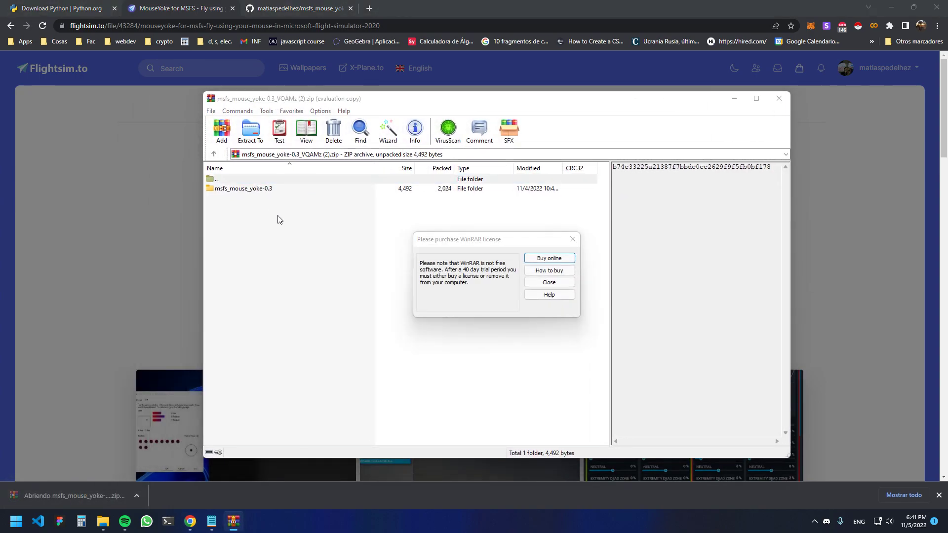
# Dismiss the WinRAR licence reminder and inspect the msfs_mouse_yoke-0.3 folder contents.
pyautogui.click(574, 240)
pyautogui.doubleClick(297, 192)
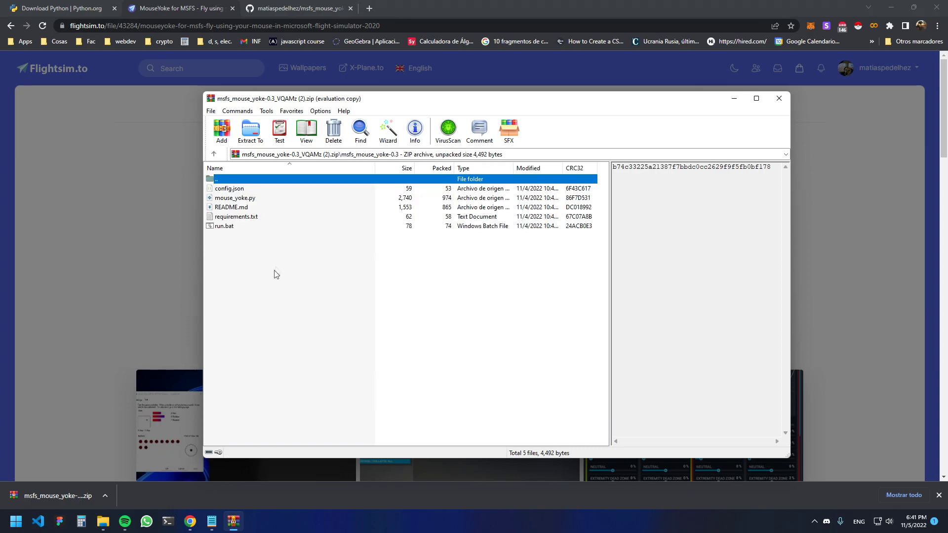
pyautogui.doubleClick(232, 179)
pyautogui.moveTo(250, 191); pyautogui.dragTo(256, 195)
pyautogui.click(275, 219)
# Extract the mod onto the Desktop, replacing the existing files, and close WinRAR.
pyautogui.moveTo(322, 222); pyautogui.dragTo(1, 245)
pyautogui.click(258, 212)
pyautogui.click(266, 207)
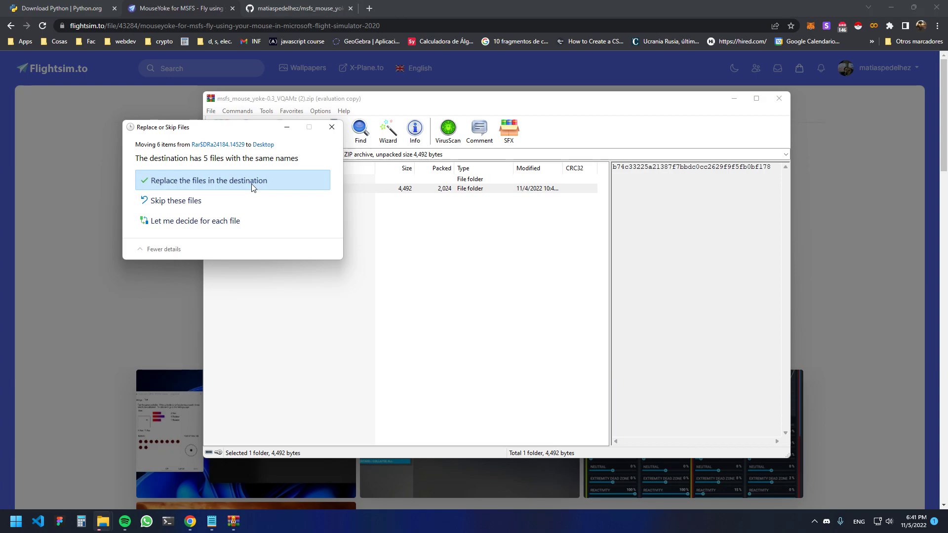
pyautogui.click(252, 188)
pyautogui.press('Escape')
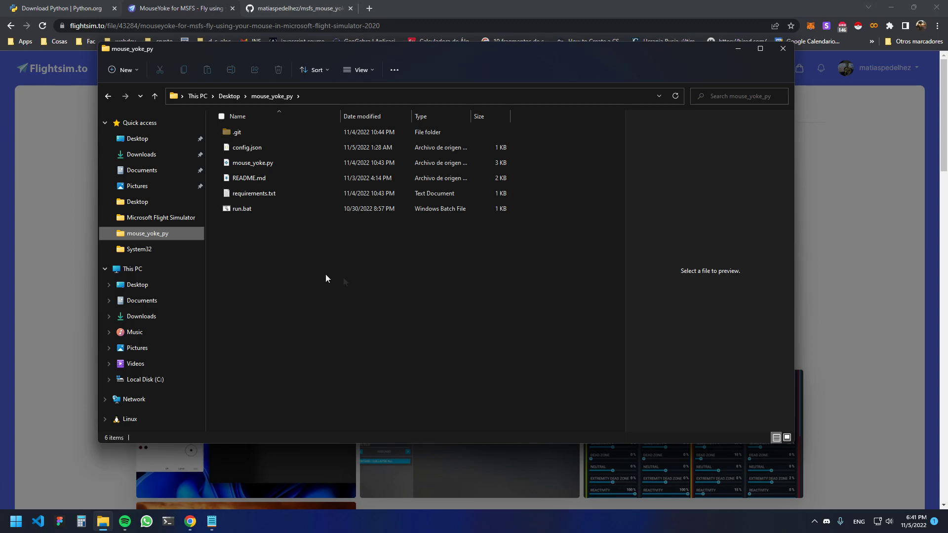
# Launch run.bat from the Desktop mouse_yoke_py folder.
pyautogui.moveTo(548, 304); pyautogui.dragTo(223, 130)
pyautogui.click(386, 294)
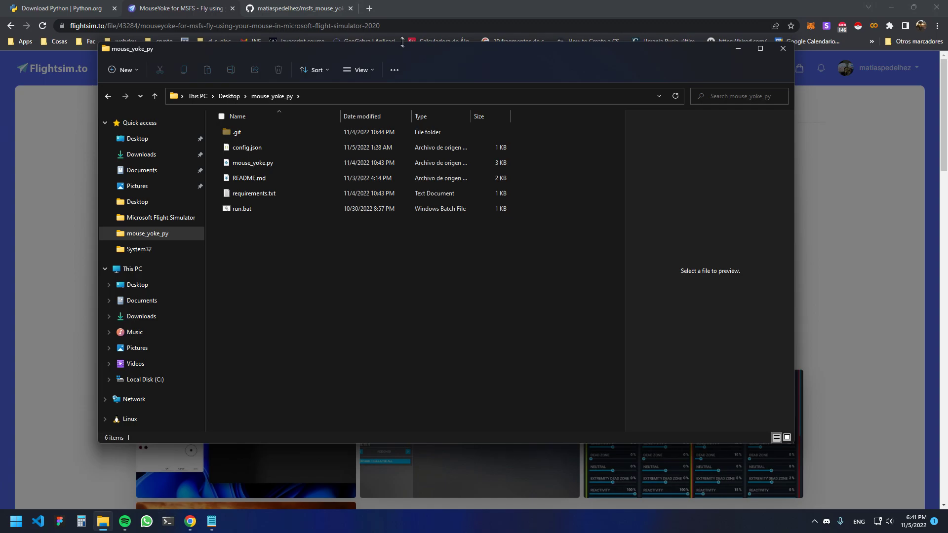
pyautogui.moveTo(413, 52); pyautogui.dragTo(428, 63)
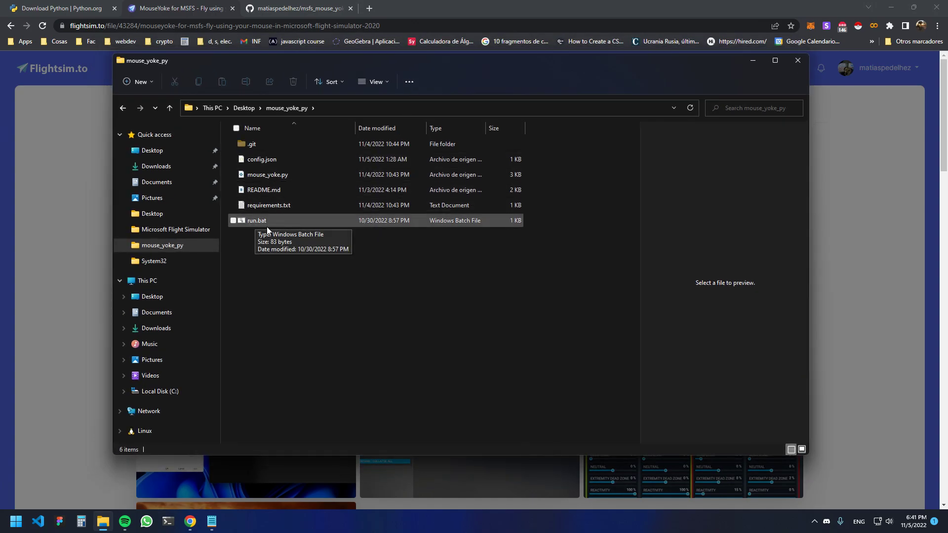
pyautogui.doubleClick(296, 222)
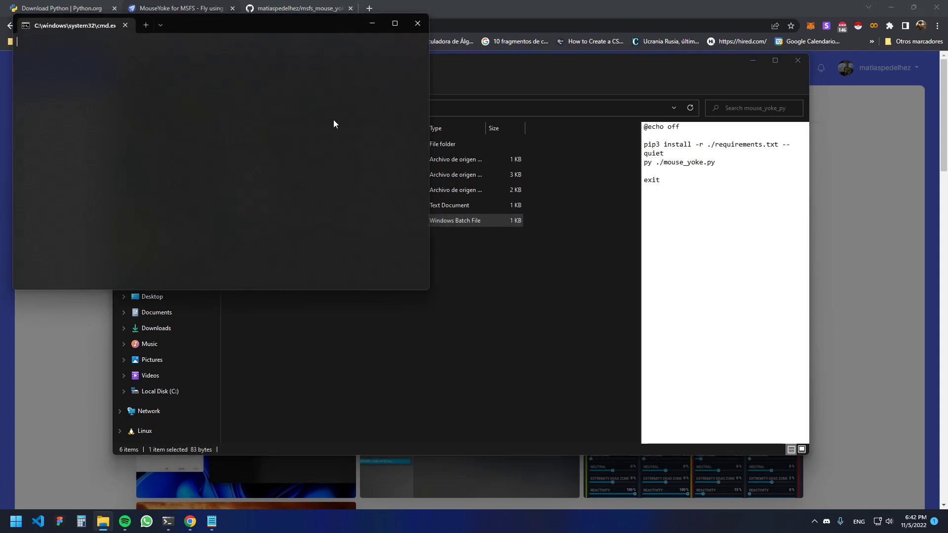
# Cancel the Nefarius Virtual Gamepad driver setup past the welcome page and finish the interrupted wizard.
pyautogui.moveTo(264, 29); pyautogui.dragTo(285, 78)
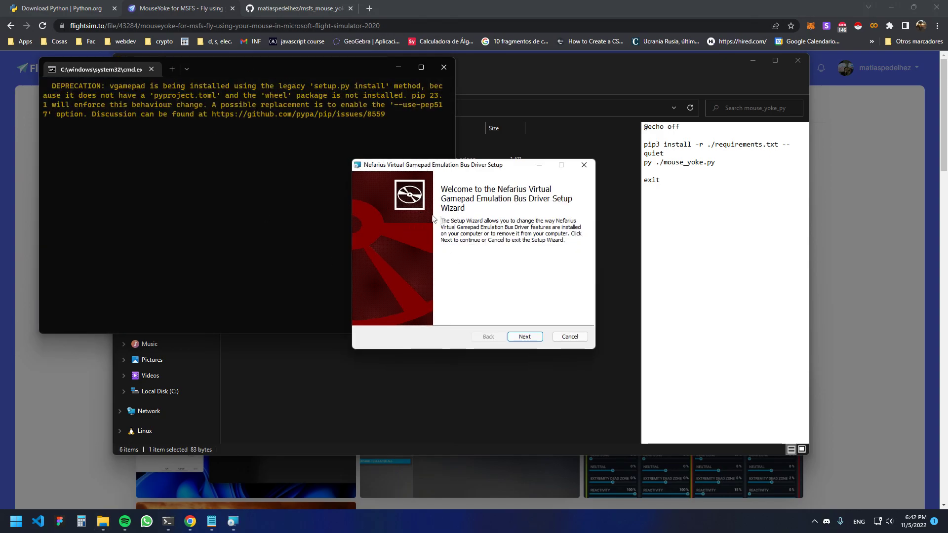
pyautogui.moveTo(472, 166); pyautogui.dragTo(399, 168)
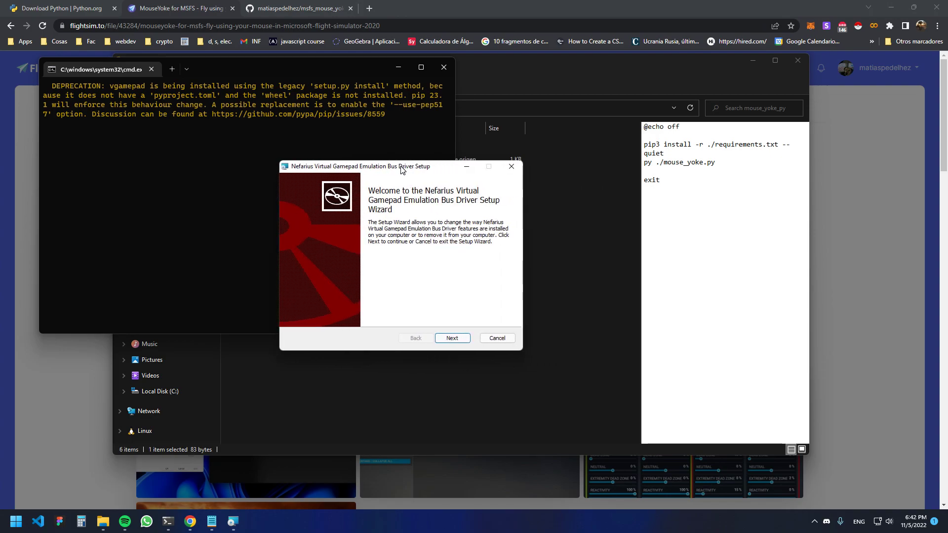
pyautogui.click(462, 340)
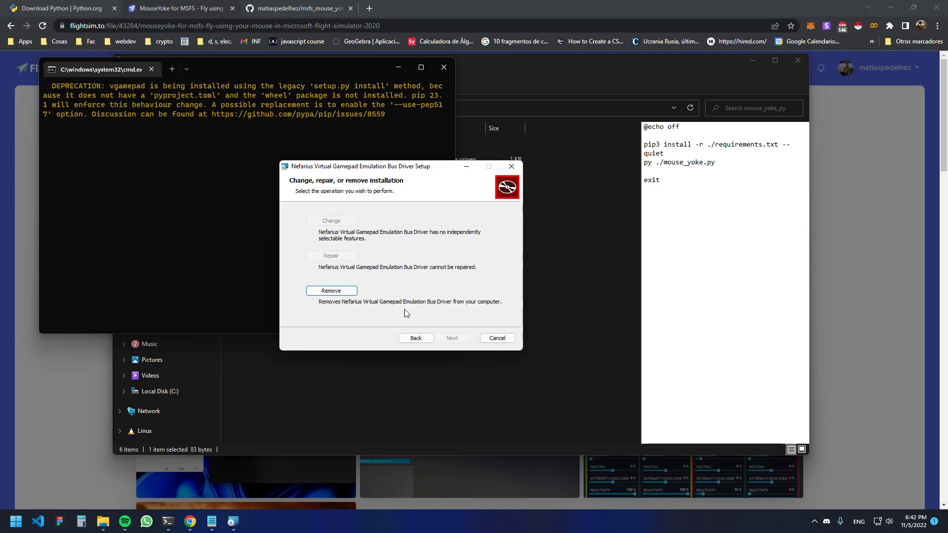
pyautogui.click(497, 338)
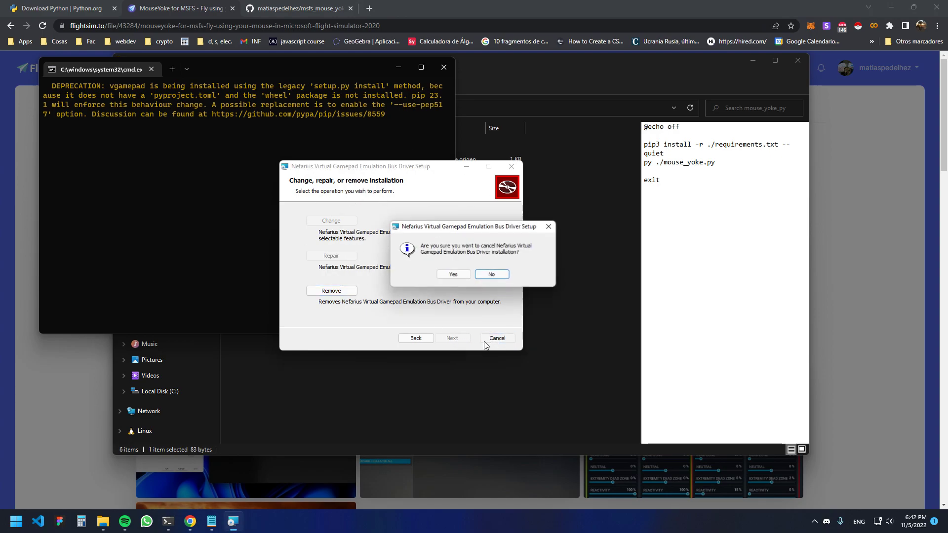
pyautogui.click(454, 276)
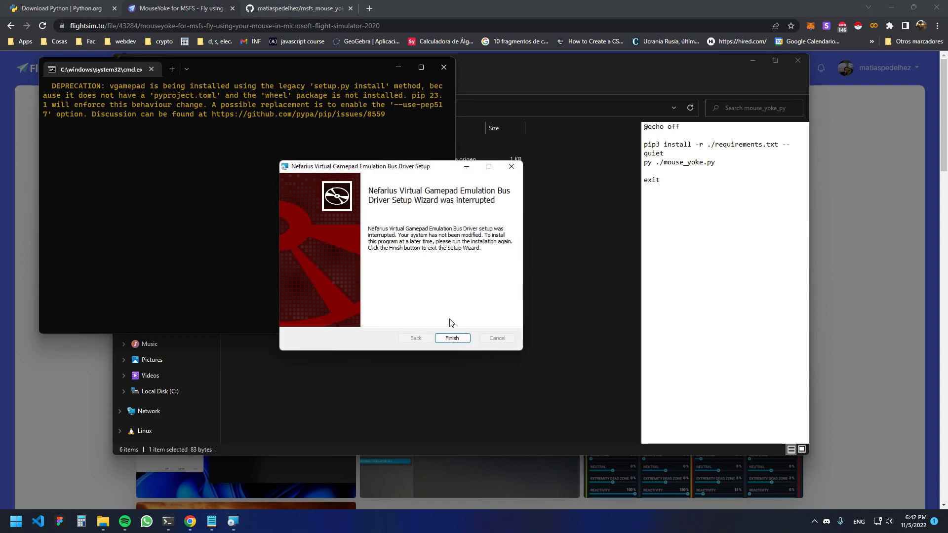
pyautogui.click(454, 339)
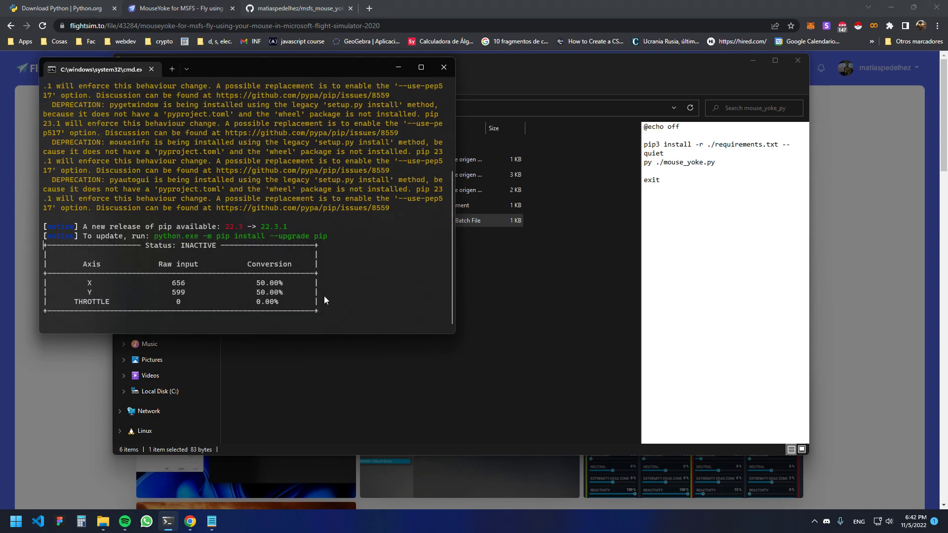
# Move Command Prompt aside while mouse_yoke.py starts and shows X, Y at 50% and THROTTLE at 0%.
pyautogui.moveTo(277, 69); pyautogui.dragTo(388, 83)
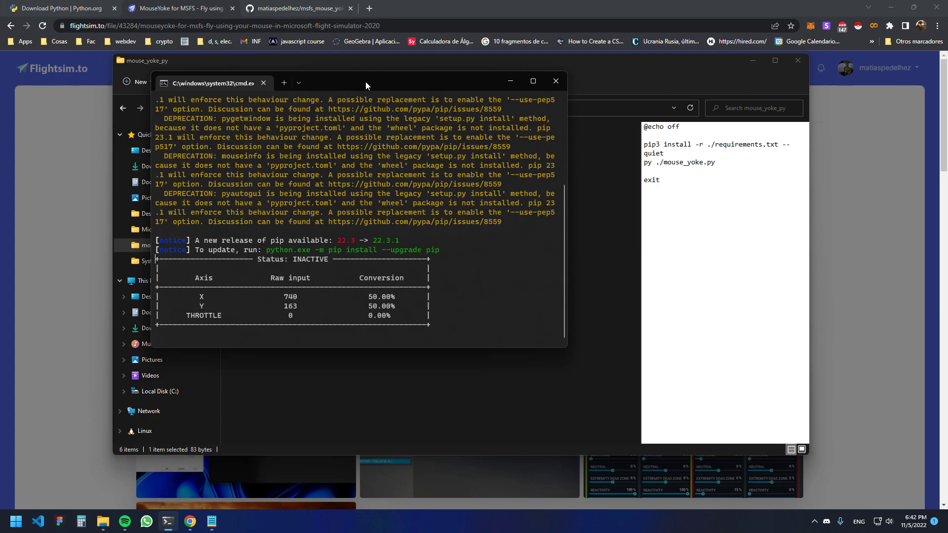
pyautogui.moveTo(366, 82); pyautogui.dragTo(568, 79)
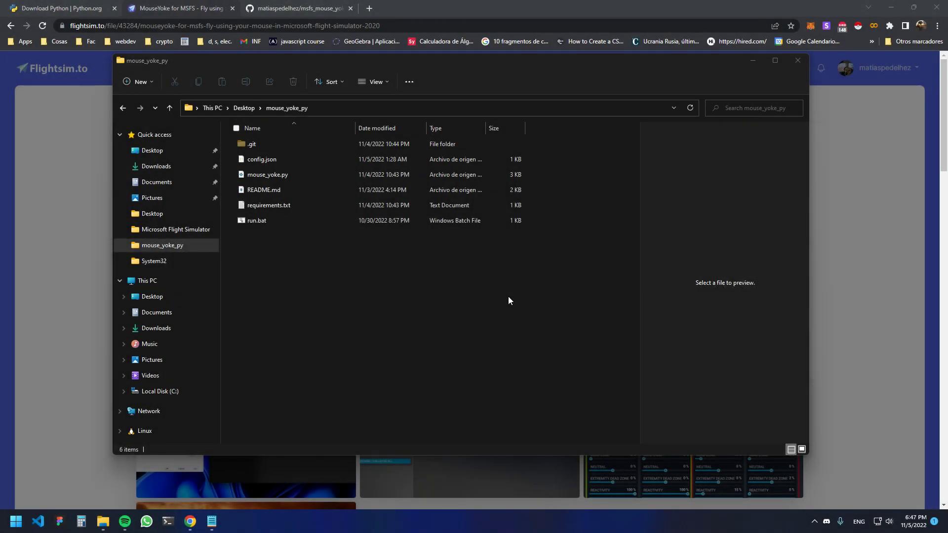
# Open the Game Controllers panel by running joy.cpl from the Run dialog.
pyautogui.press('super+r')
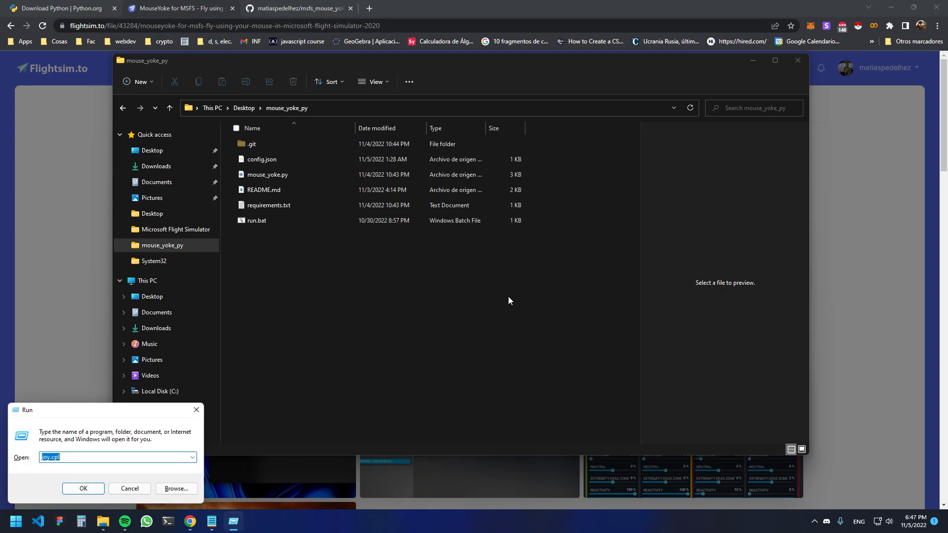
pyautogui.moveTo(80, 417); pyautogui.dragTo(86, 415)
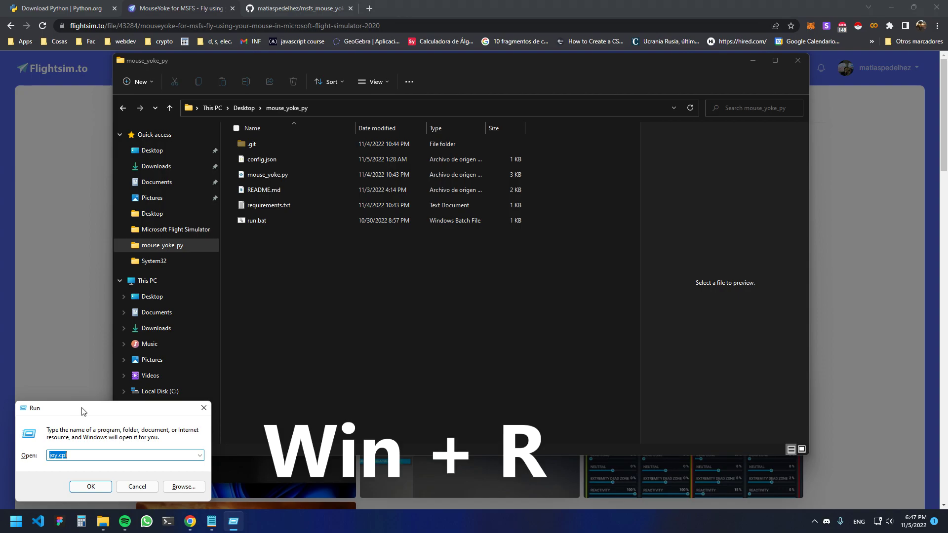
pyautogui.moveTo(82, 411); pyautogui.dragTo(76, 411)
pyautogui.click(45, 454)
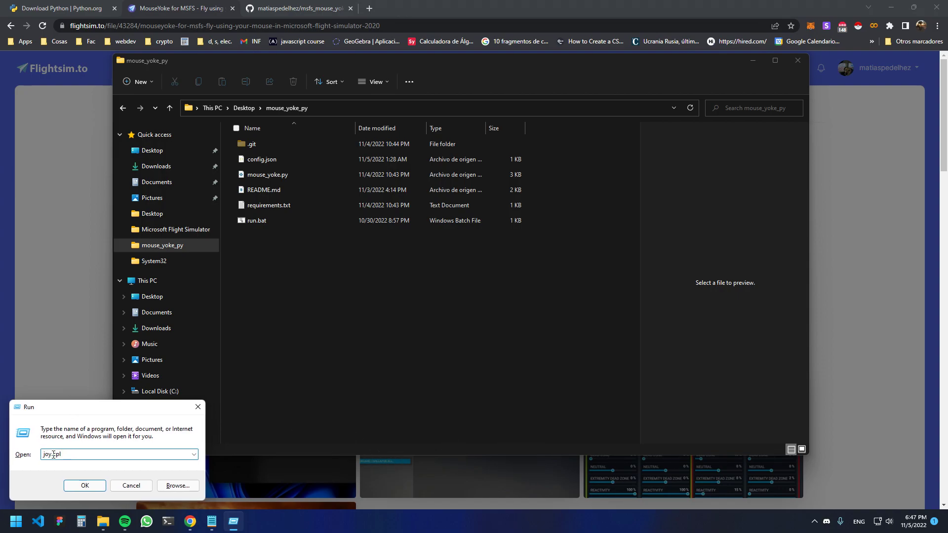
pyautogui.click(85, 485)
# Start the run.bat mouse yoke script, then bring Game Controllers back to the front.
pyautogui.moveTo(137, 55); pyautogui.dragTo(138, 72)
pyautogui.doubleClick(306, 221)
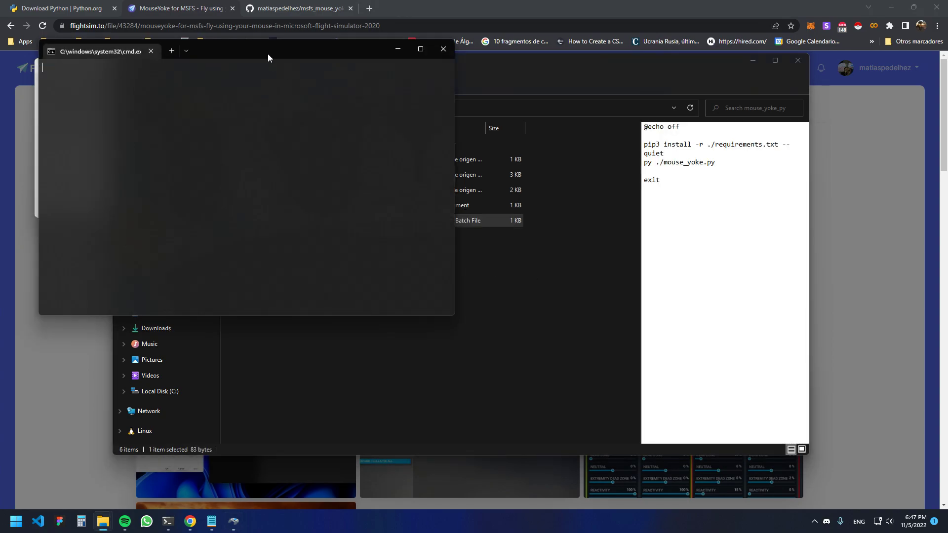
pyautogui.click(92, 131)
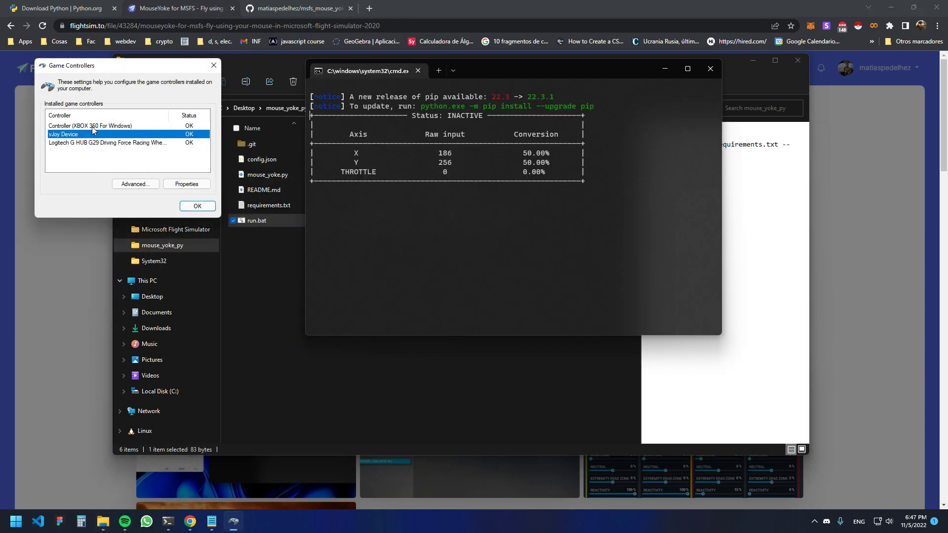
# Open Controller (XBOX 360 For Windows) properties and start Calibrate from the Settings tab.
pyautogui.click(63, 127)
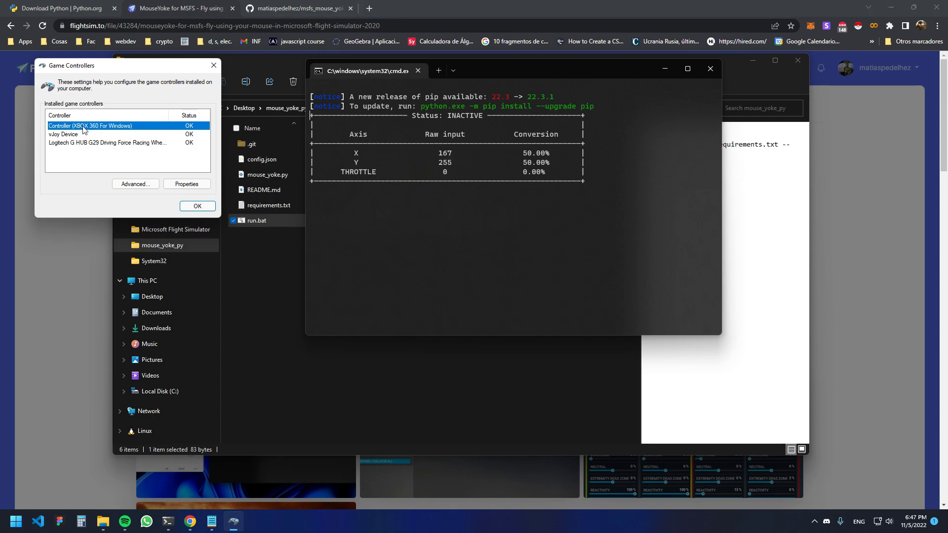
pyautogui.doubleClick(85, 129)
pyautogui.moveTo(540, 214); pyautogui.dragTo(211, 122)
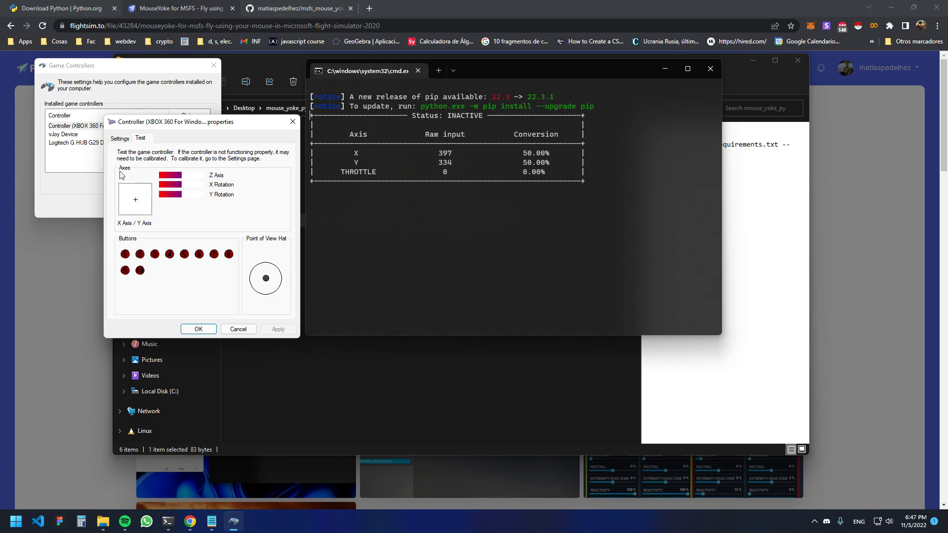
pyautogui.click(121, 139)
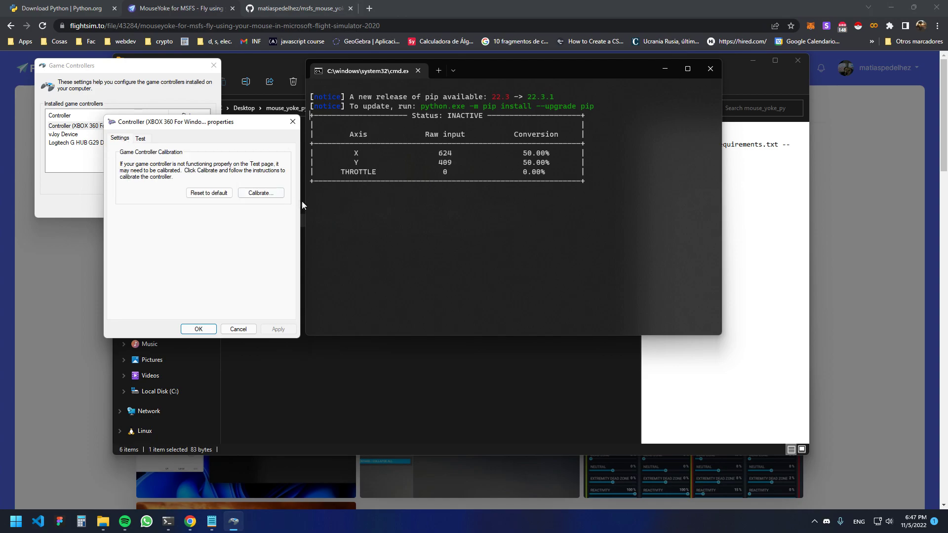
pyautogui.click(277, 195)
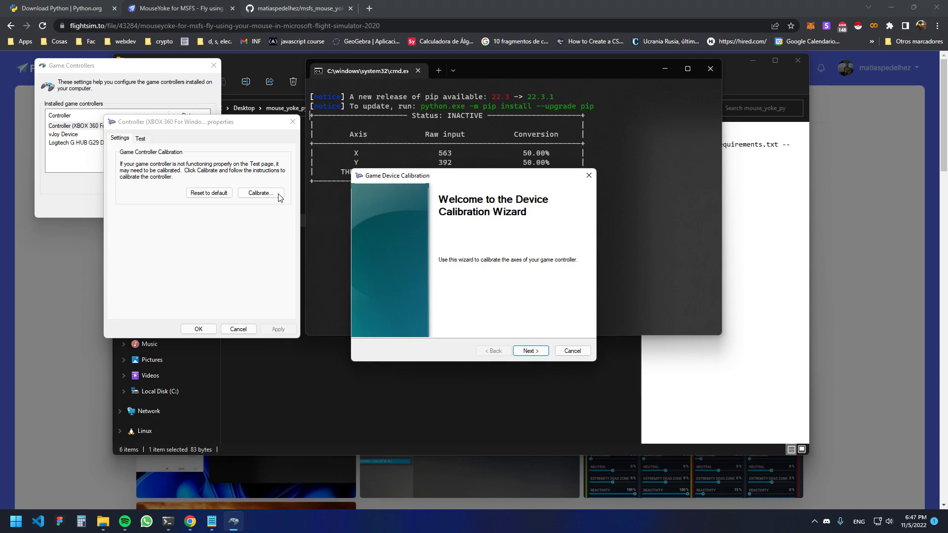
# Calibrate the XBOX 360 controller's center point and X/Y axes, then verify the center point.
pyautogui.press('Return')
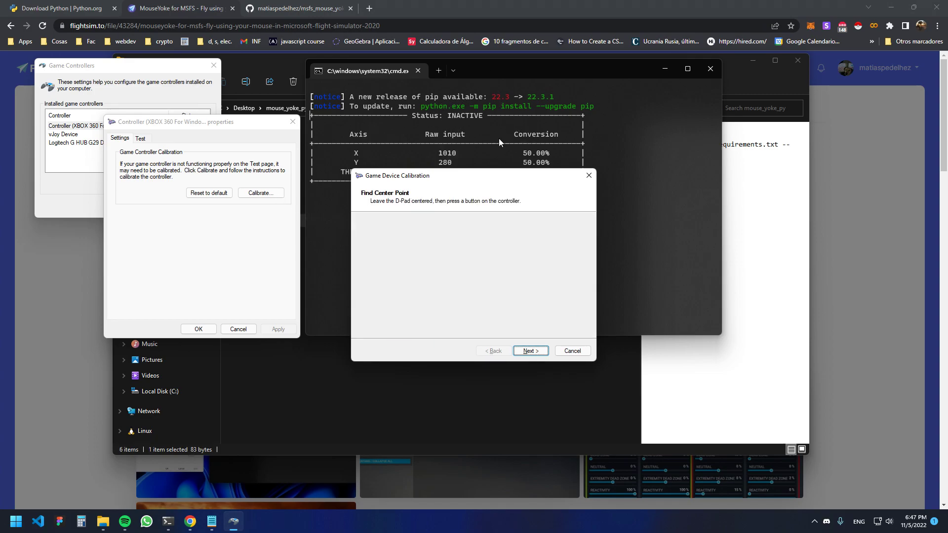
pyautogui.press('shift')
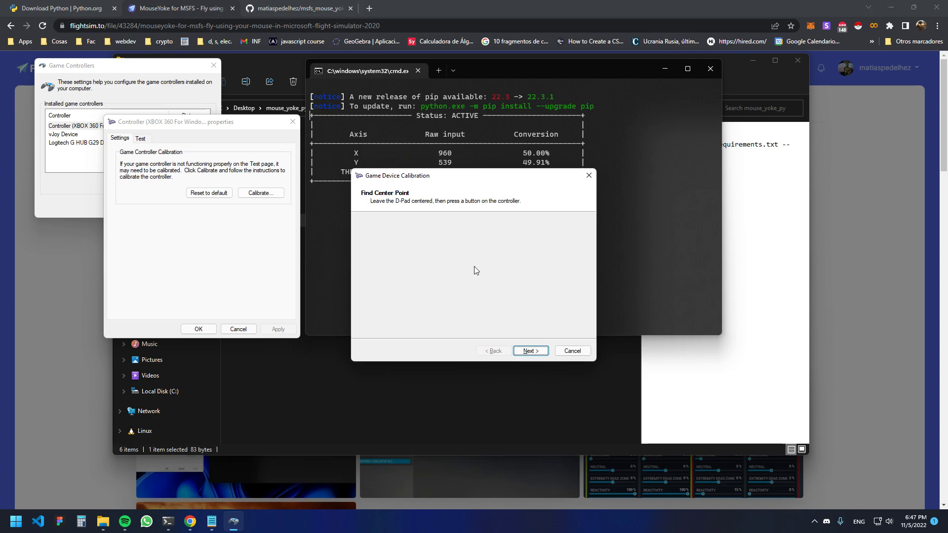
pyautogui.click(475, 267)
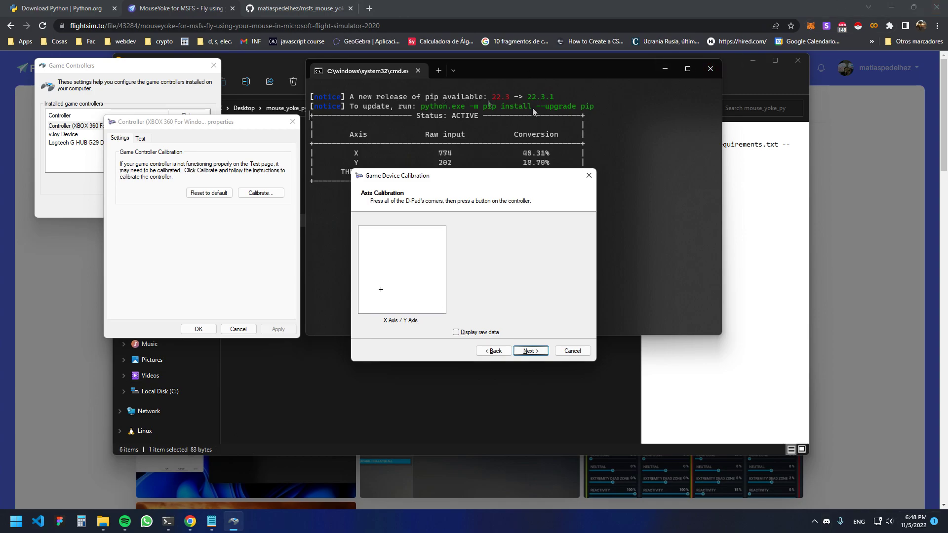
pyautogui.click(528, 351)
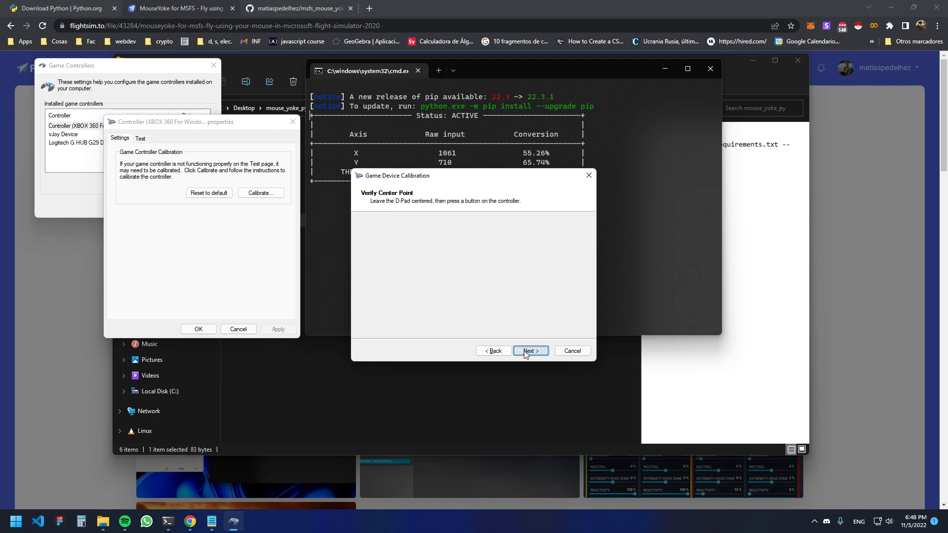
pyautogui.click(475, 266)
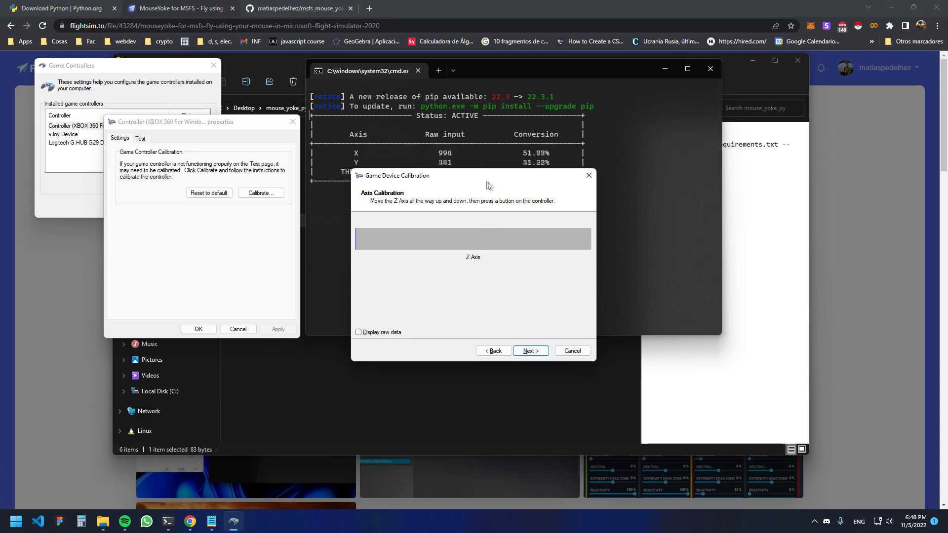
# Complete the Z axis, X rotation and Y rotation pages, finish, and apply the calibration.
pyautogui.click(521, 370)
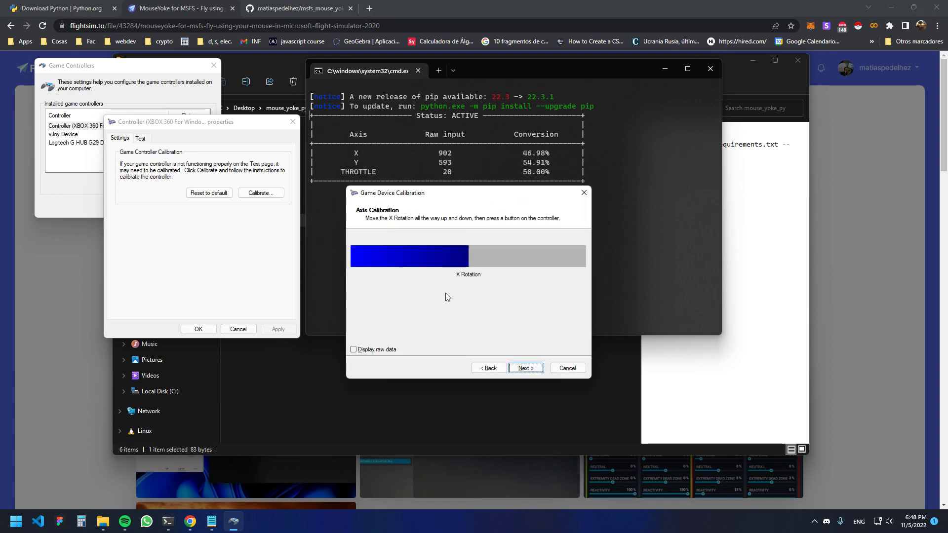
pyautogui.scroll(11, 448, 291)
pyautogui.scroll(9, 491, 311)
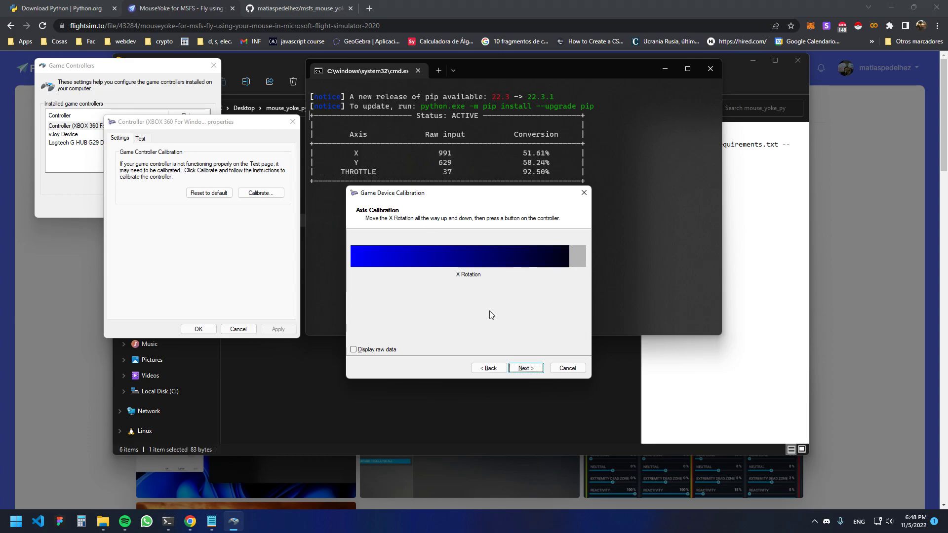
pyautogui.scroll(-20, 554, 280)
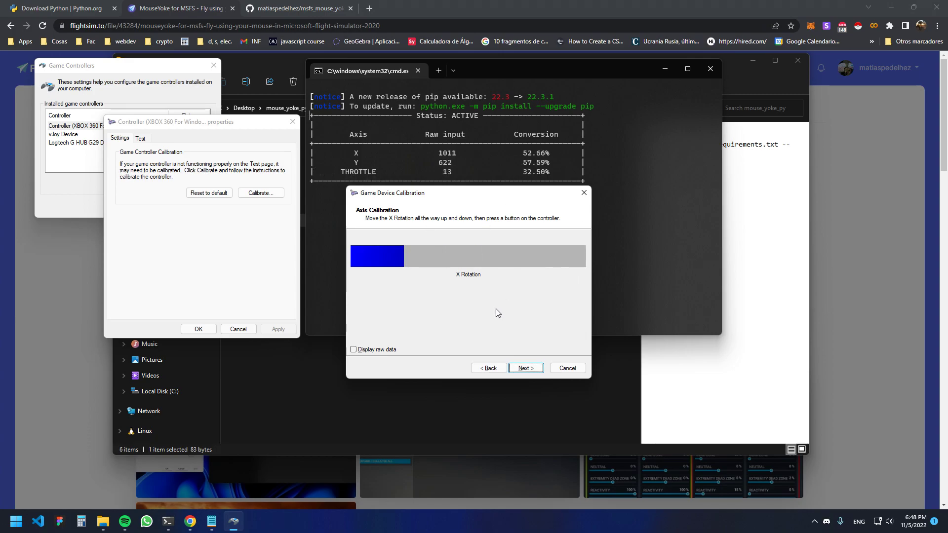
pyautogui.scroll(20, 486, 304)
pyautogui.scroll(-10, 485, 307)
pyautogui.scroll(5, 487, 307)
pyautogui.click(523, 368)
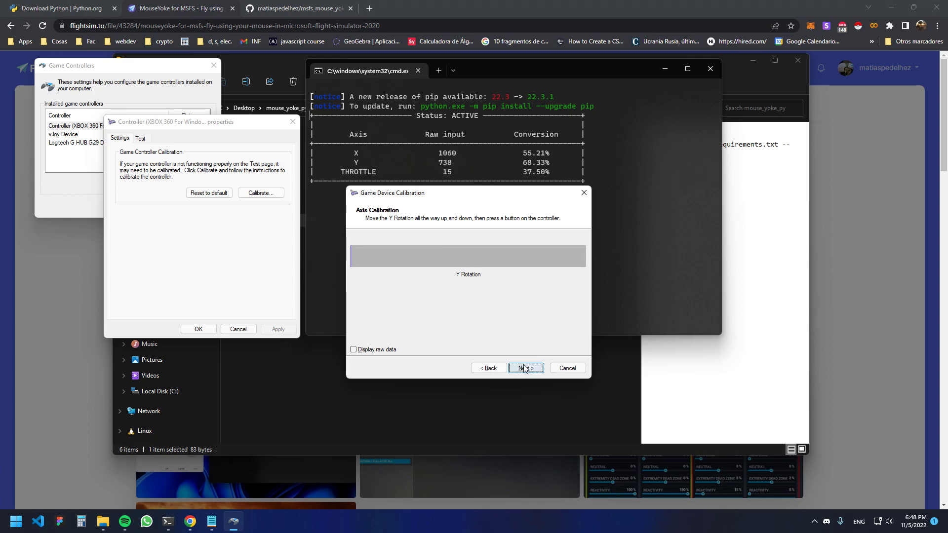
pyautogui.click(525, 369)
pyautogui.click(526, 369)
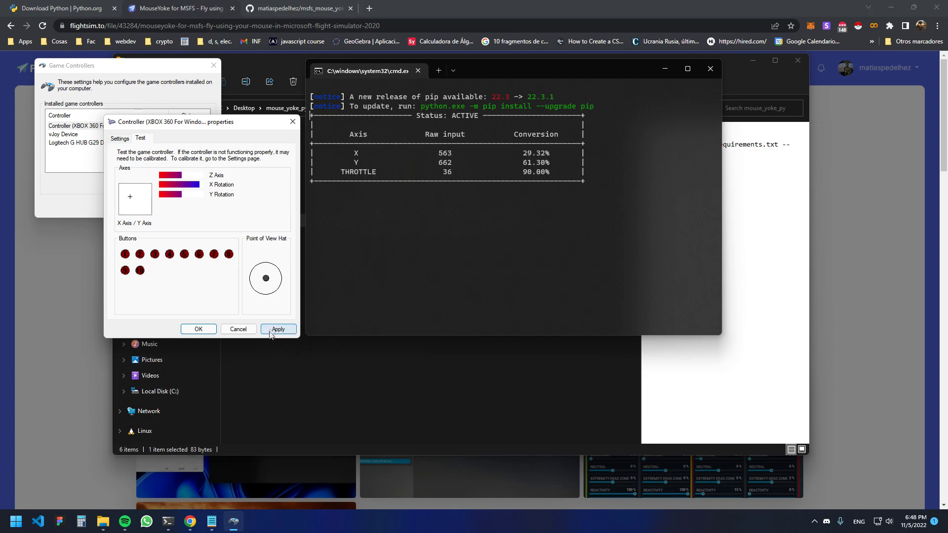
pyautogui.click(278, 329)
# Save the controller properties and go to MSFS Options > Controls Options.
pyautogui.click(198, 329)
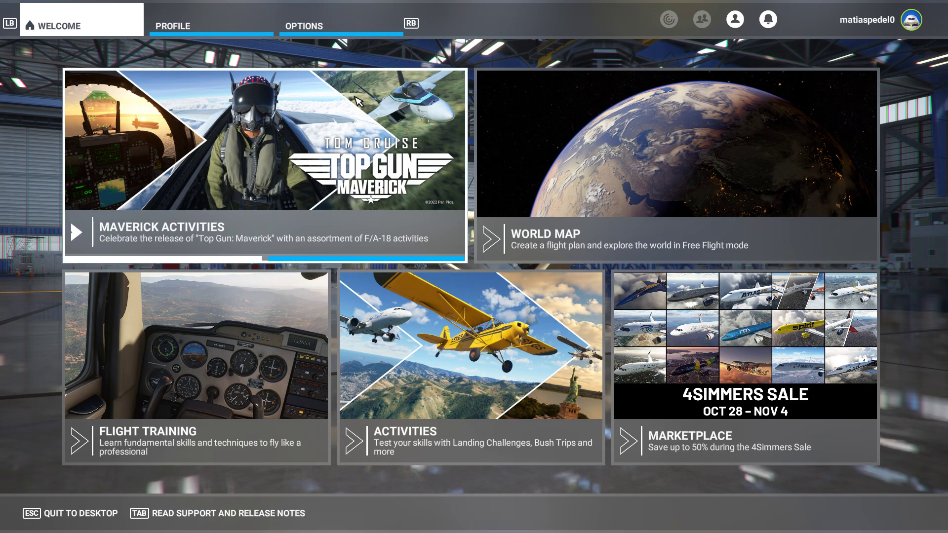
pyautogui.click(340, 35)
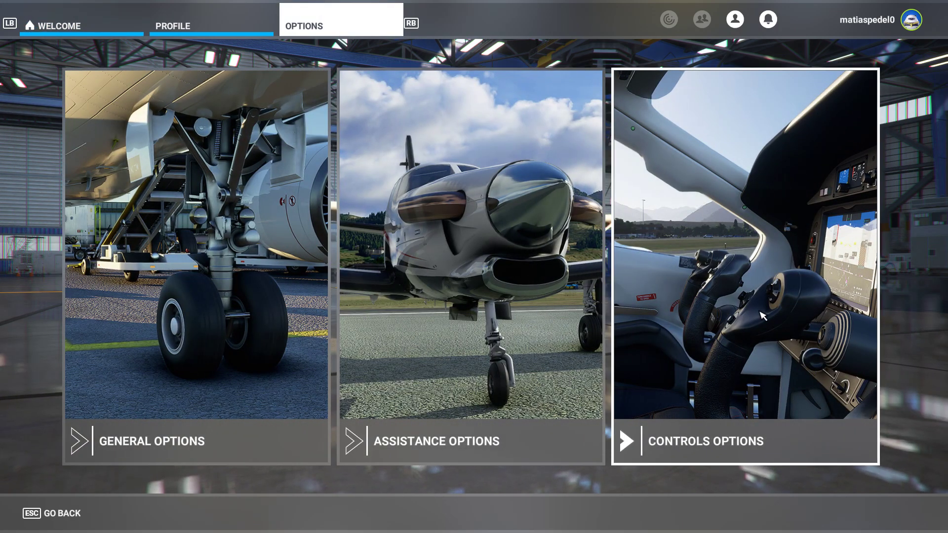
pyautogui.click(763, 316)
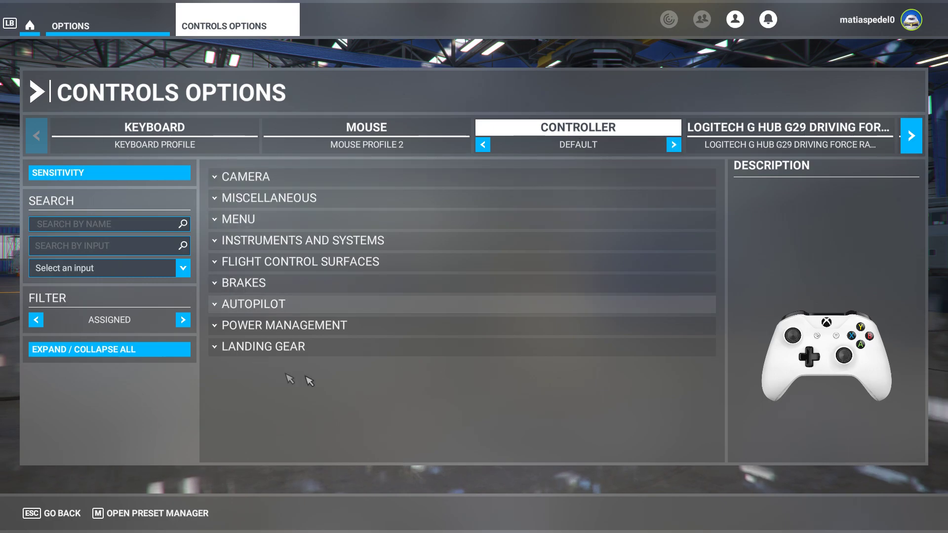
# Cycle the controller profile to GAMEPAD (FIGHTER JET) and back to DEFAULT, showing profile management.
pyautogui.click(675, 145)
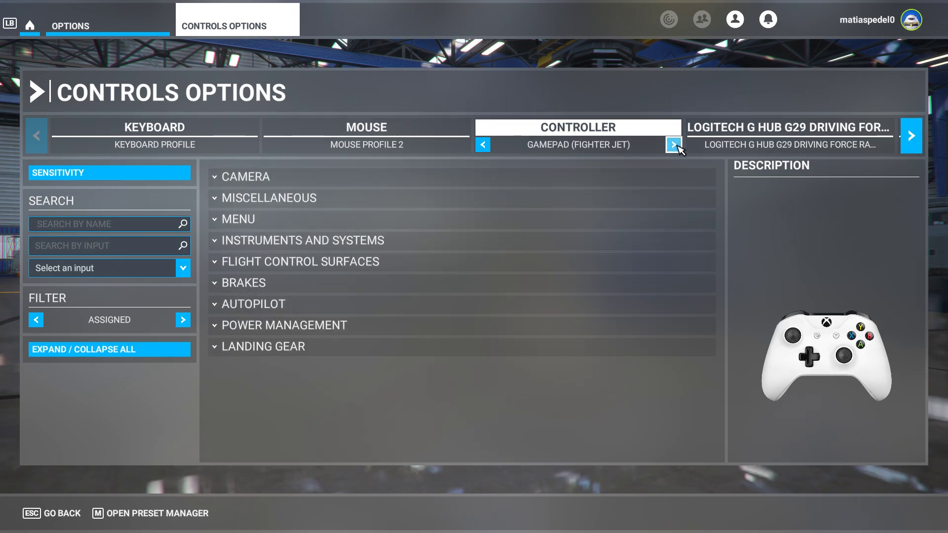
pyautogui.click(674, 145)
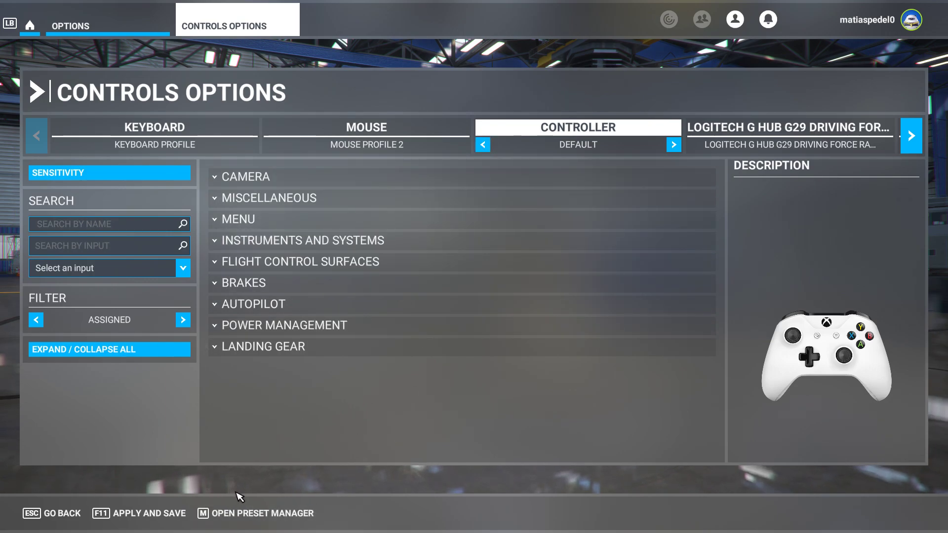
pyautogui.click(244, 513)
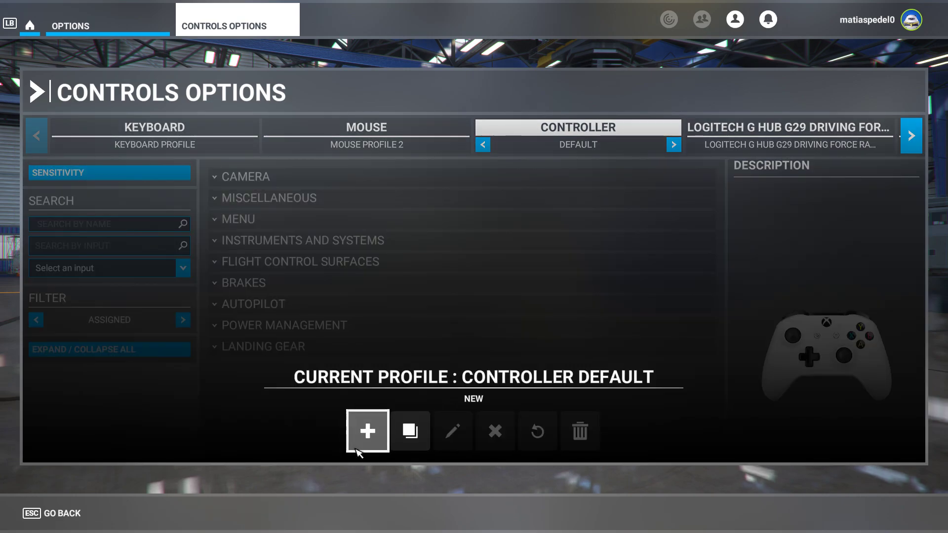
# Create a new controller profile named NEW PROFILE.
pyautogui.click(367, 432)
pyautogui.click(418, 275)
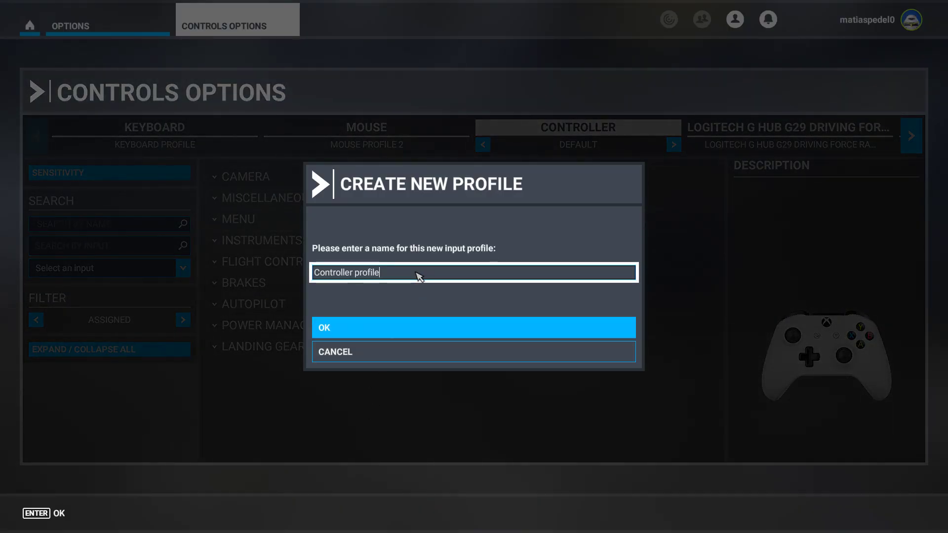
pyautogui.hotkey('ctrl', 'a')
pyautogui.write('new')
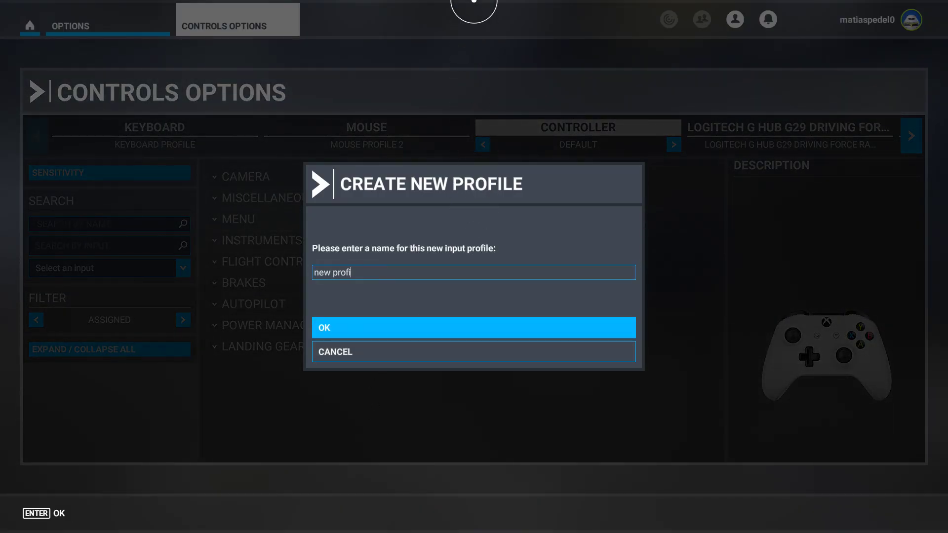
pyautogui.click(358, 332)
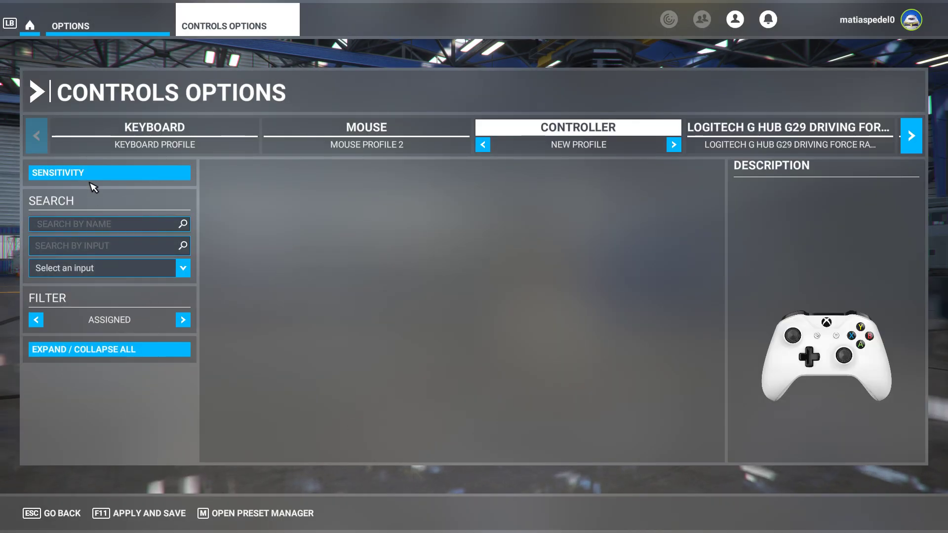
# Search 'ailero' and bind AILERONS AXIS to the left stick.
pyautogui.click(124, 225)
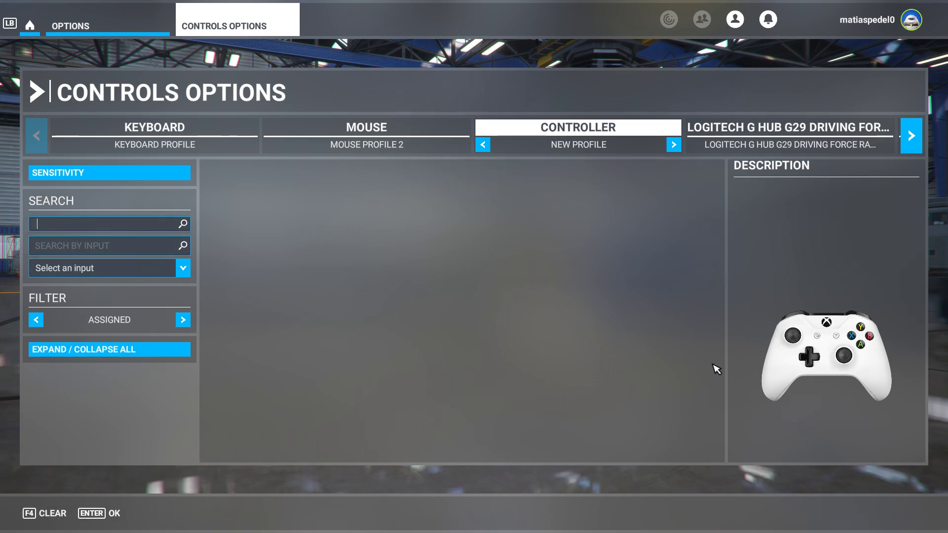
pyautogui.write('ailerons')
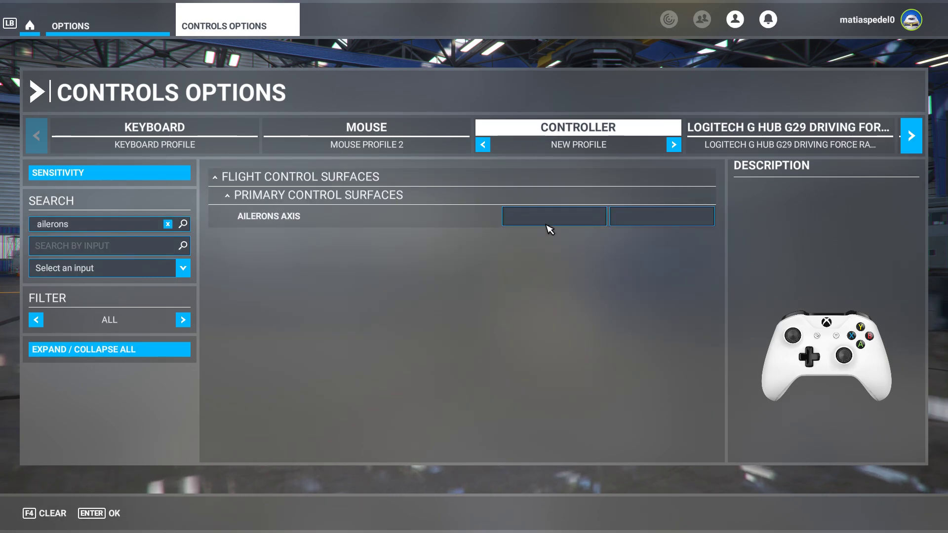
pyautogui.click(547, 223)
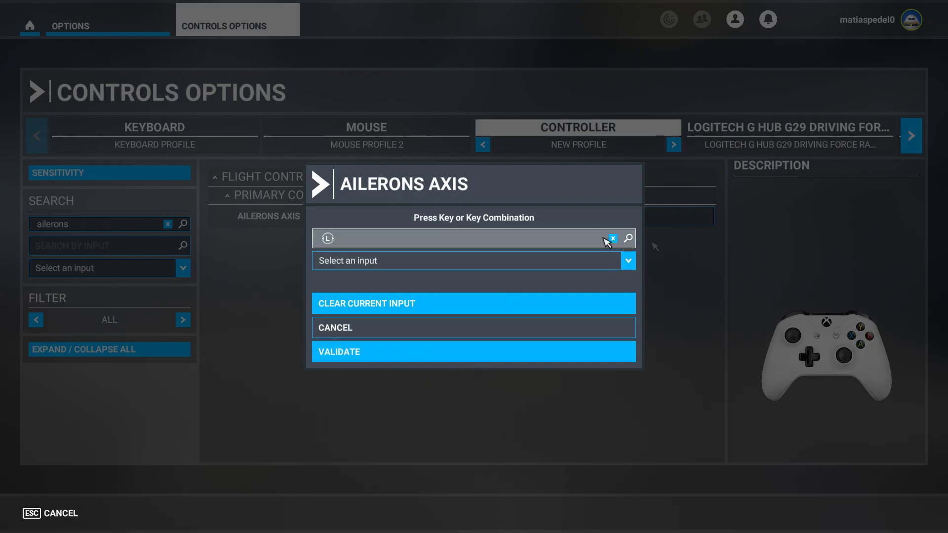
pyautogui.click(410, 363)
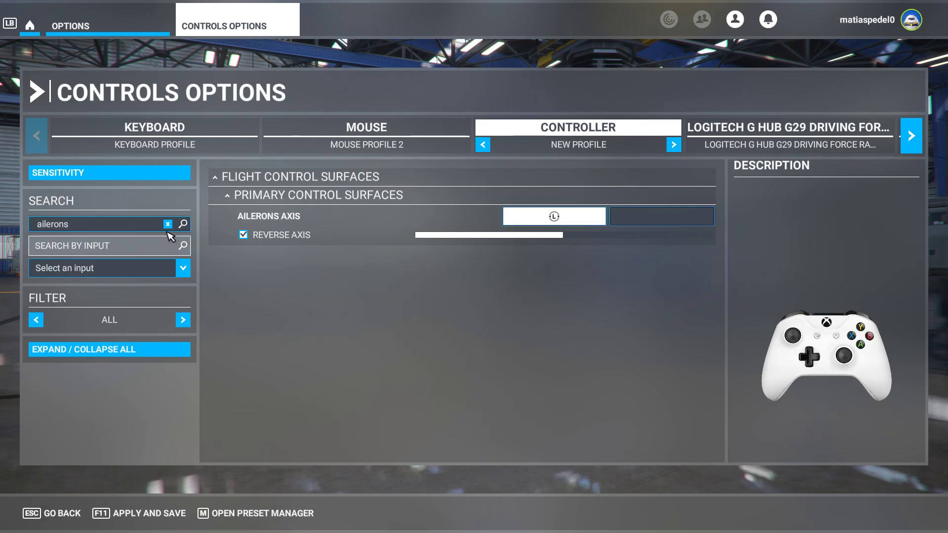
pyautogui.click(168, 225)
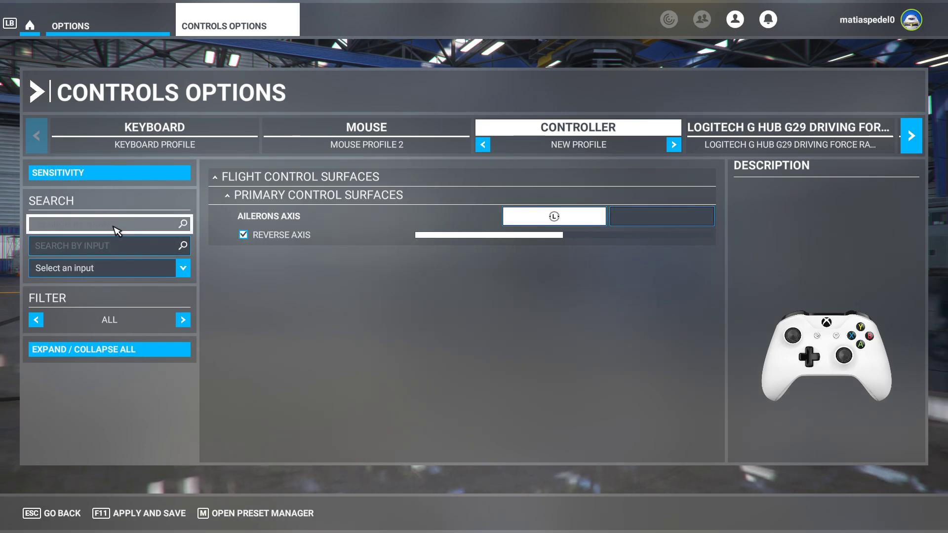
# Search 'thrtotle' and bind THROTTLE AXIS to the right stick.
pyautogui.write('thrto')
pyautogui.write('tle')
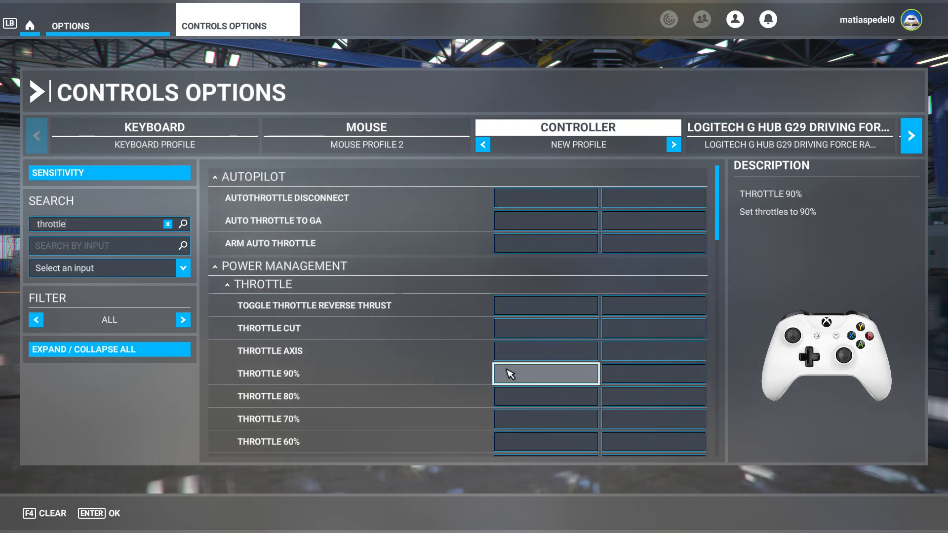
pyautogui.click(543, 356)
pyautogui.click(495, 237)
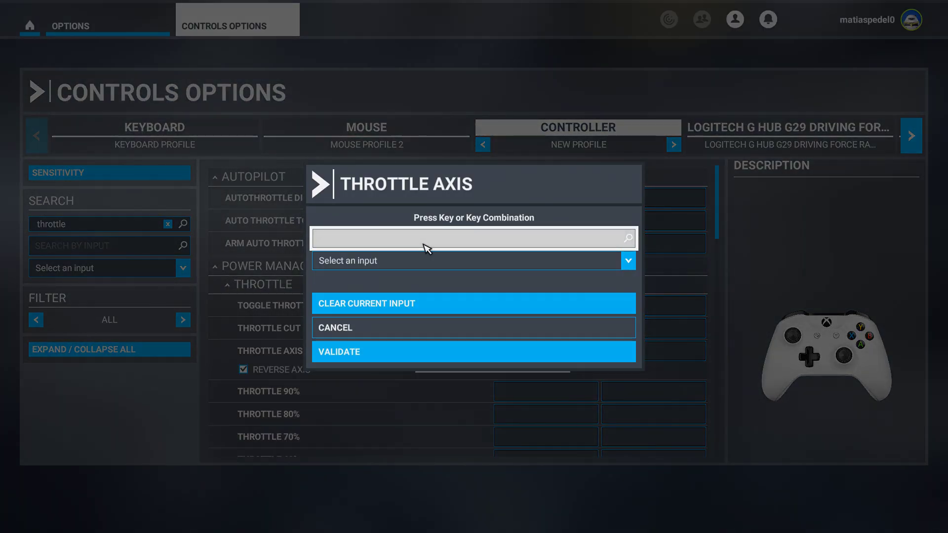
pyautogui.click(378, 352)
pyautogui.click(168, 224)
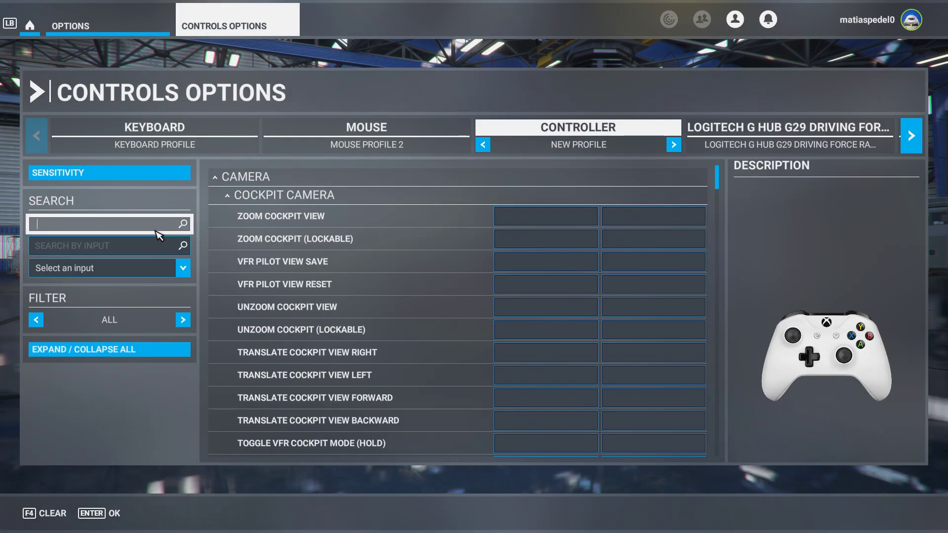
# Search 'elevat' and bind ELEVATOR AXIS to the left stick, removing the conflicting R input.
pyautogui.write('elevat')
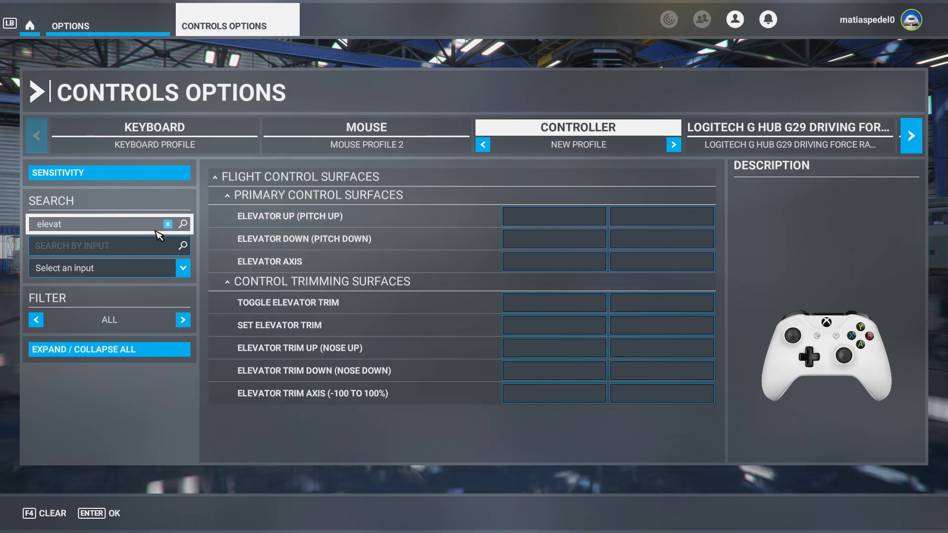
pyautogui.click(543, 264)
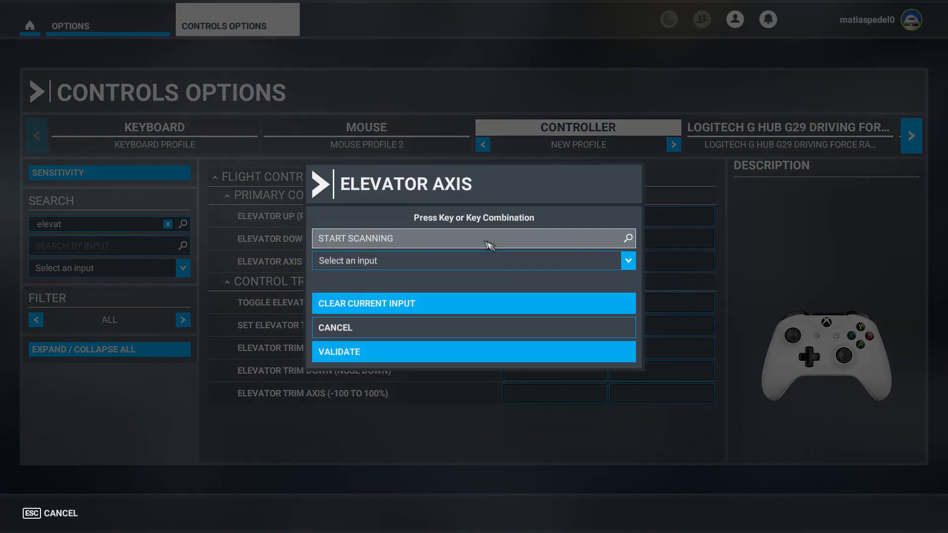
pyautogui.click(439, 239)
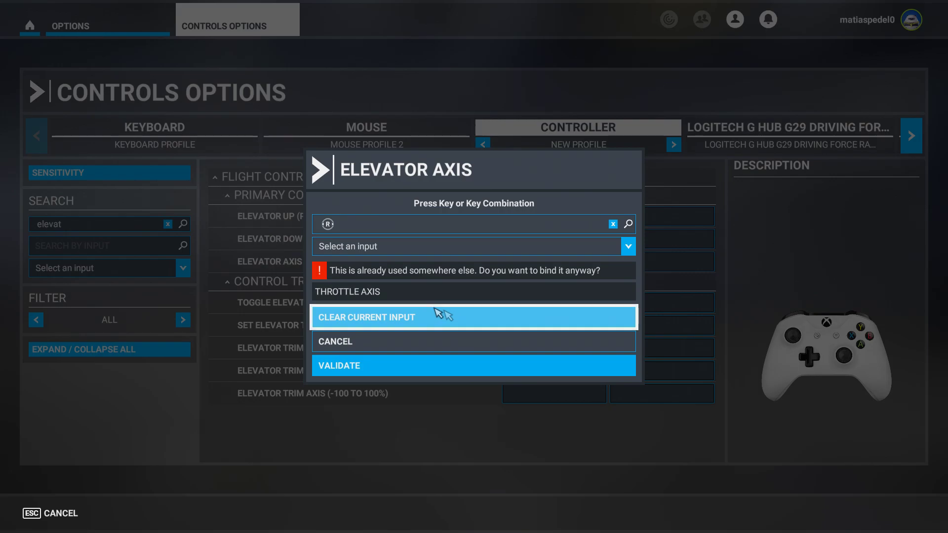
pyautogui.hotkey('alt', 'Tab')
pyautogui.hotkey('alt', 'Tab')
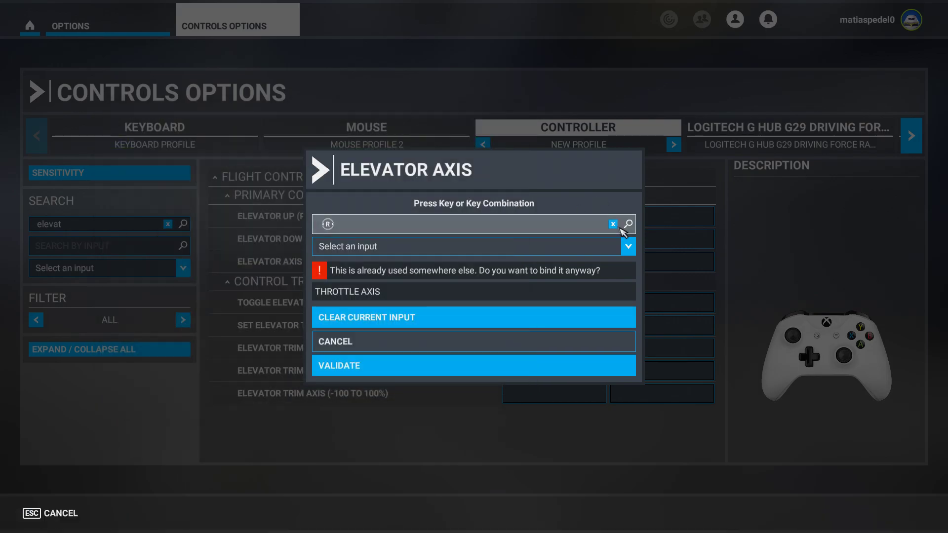
pyautogui.click(425, 316)
pyautogui.click(436, 240)
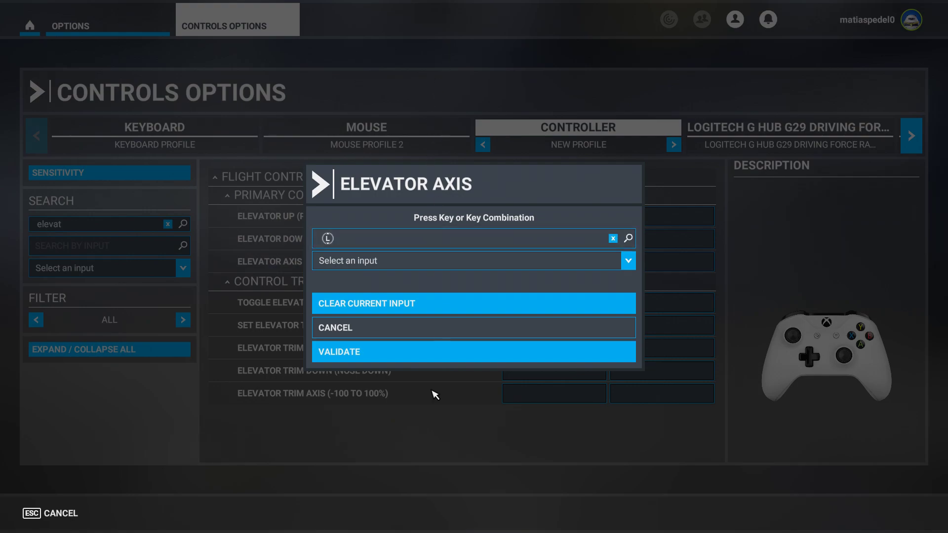
pyautogui.click(355, 361)
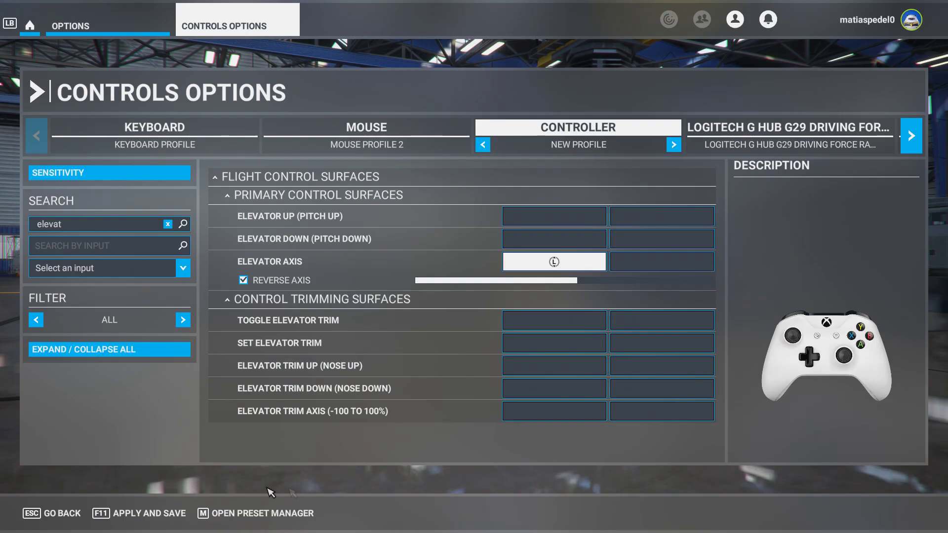
pyautogui.click(98, 172)
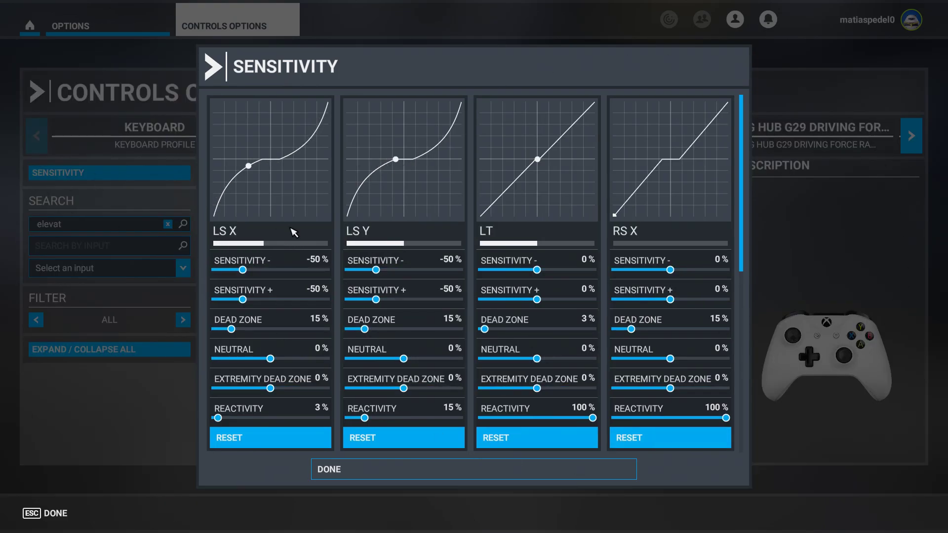
# Set LS X sensitivity to 0 %, dead zone to 0 % and reactivity to 100 %.
pyautogui.moveTo(254, 280); pyautogui.dragTo(272, 301)
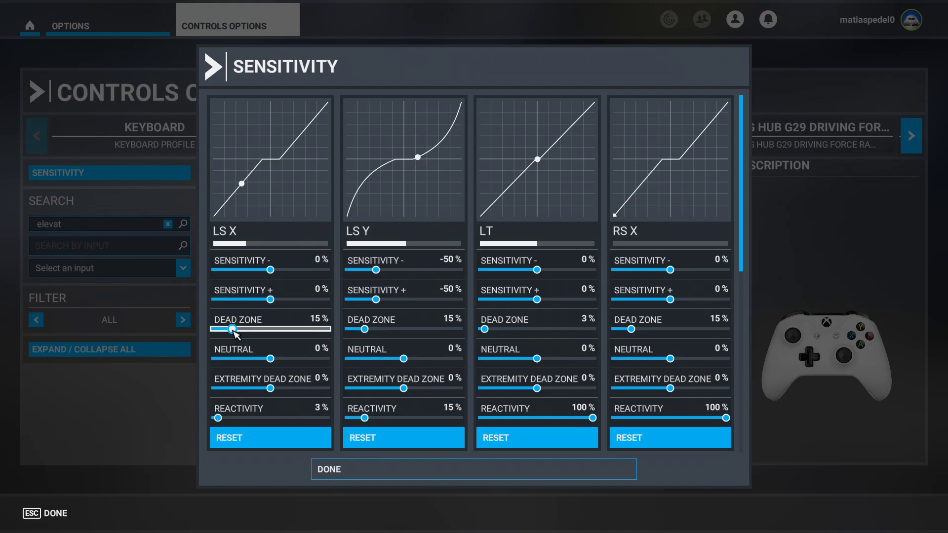
pyautogui.moveTo(234, 334); pyautogui.dragTo(176, 331)
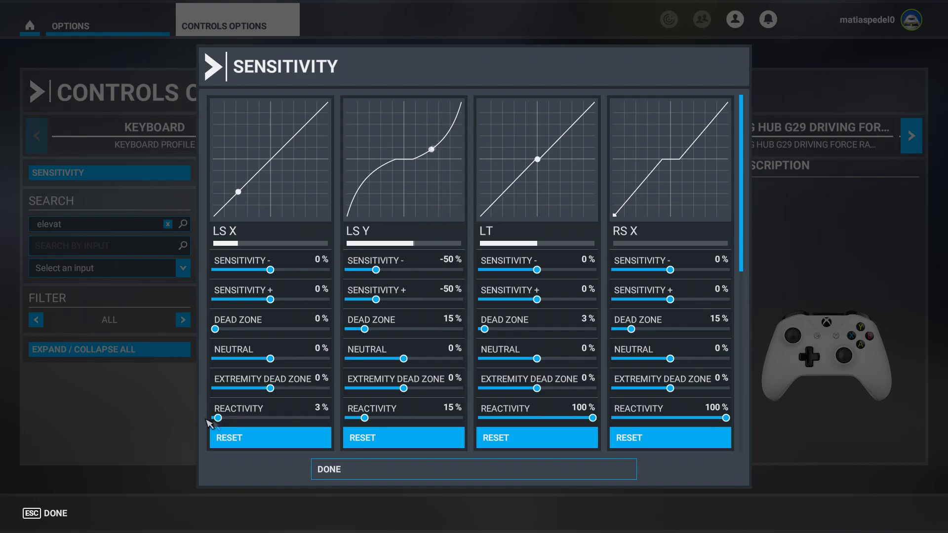
pyautogui.moveTo(220, 418); pyautogui.dragTo(330, 419)
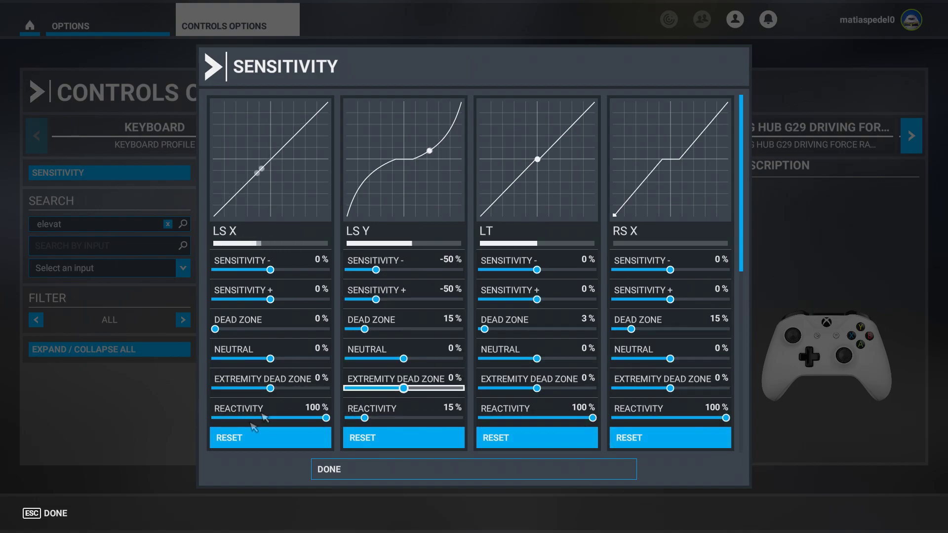
# Give LS Y 0 % sensitivity, 0 % dead zone, 100 % reactivity; remove the RS X dead zone.
pyautogui.moveTo(376, 270); pyautogui.dragTo(404, 270)
pyautogui.moveTo(376, 300); pyautogui.dragTo(404, 300)
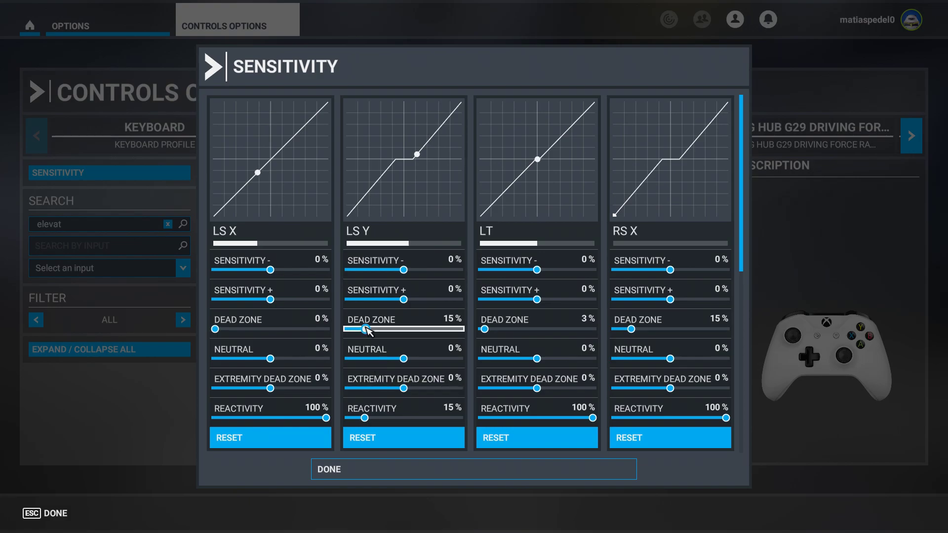
pyautogui.moveTo(364, 329); pyautogui.dragTo(348, 329)
pyautogui.moveTo(365, 418); pyautogui.dragTo(545, 420)
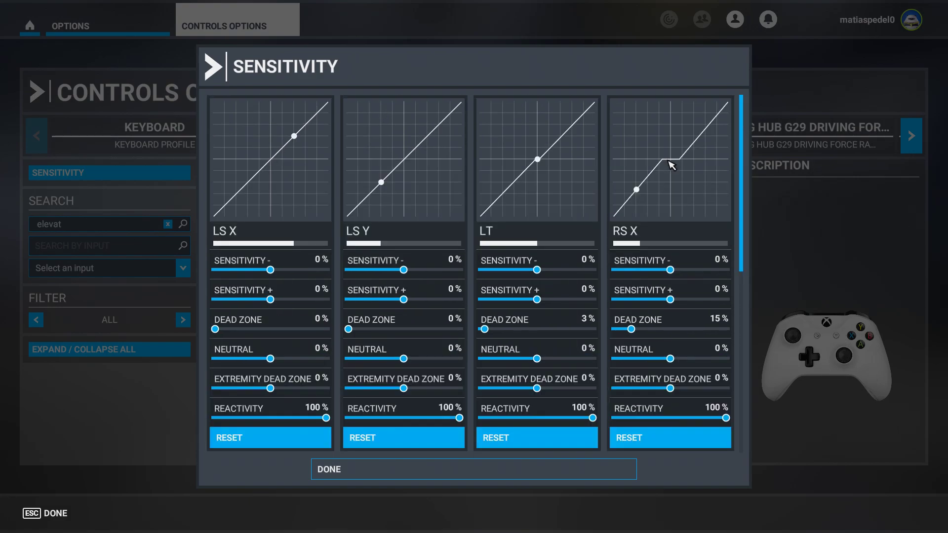
pyautogui.moveTo(632, 329); pyautogui.dragTo(603, 341)
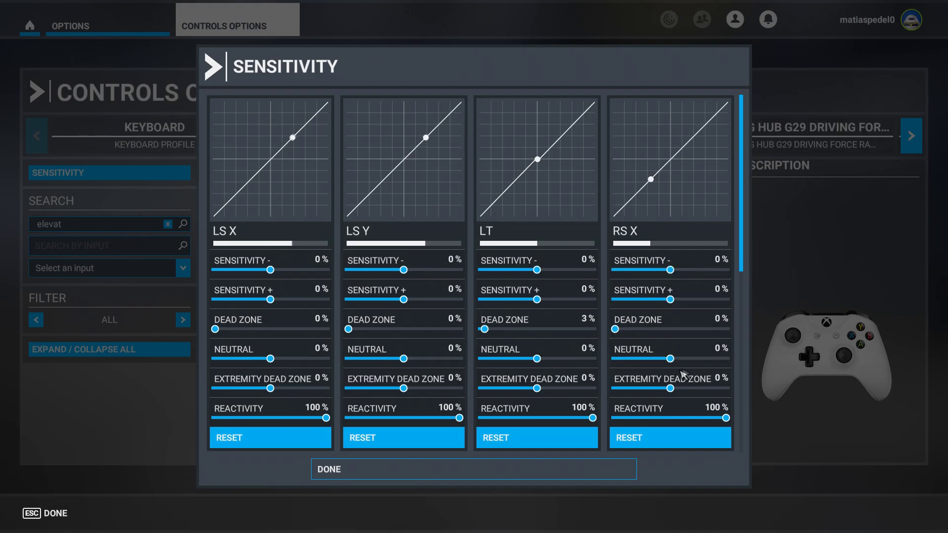